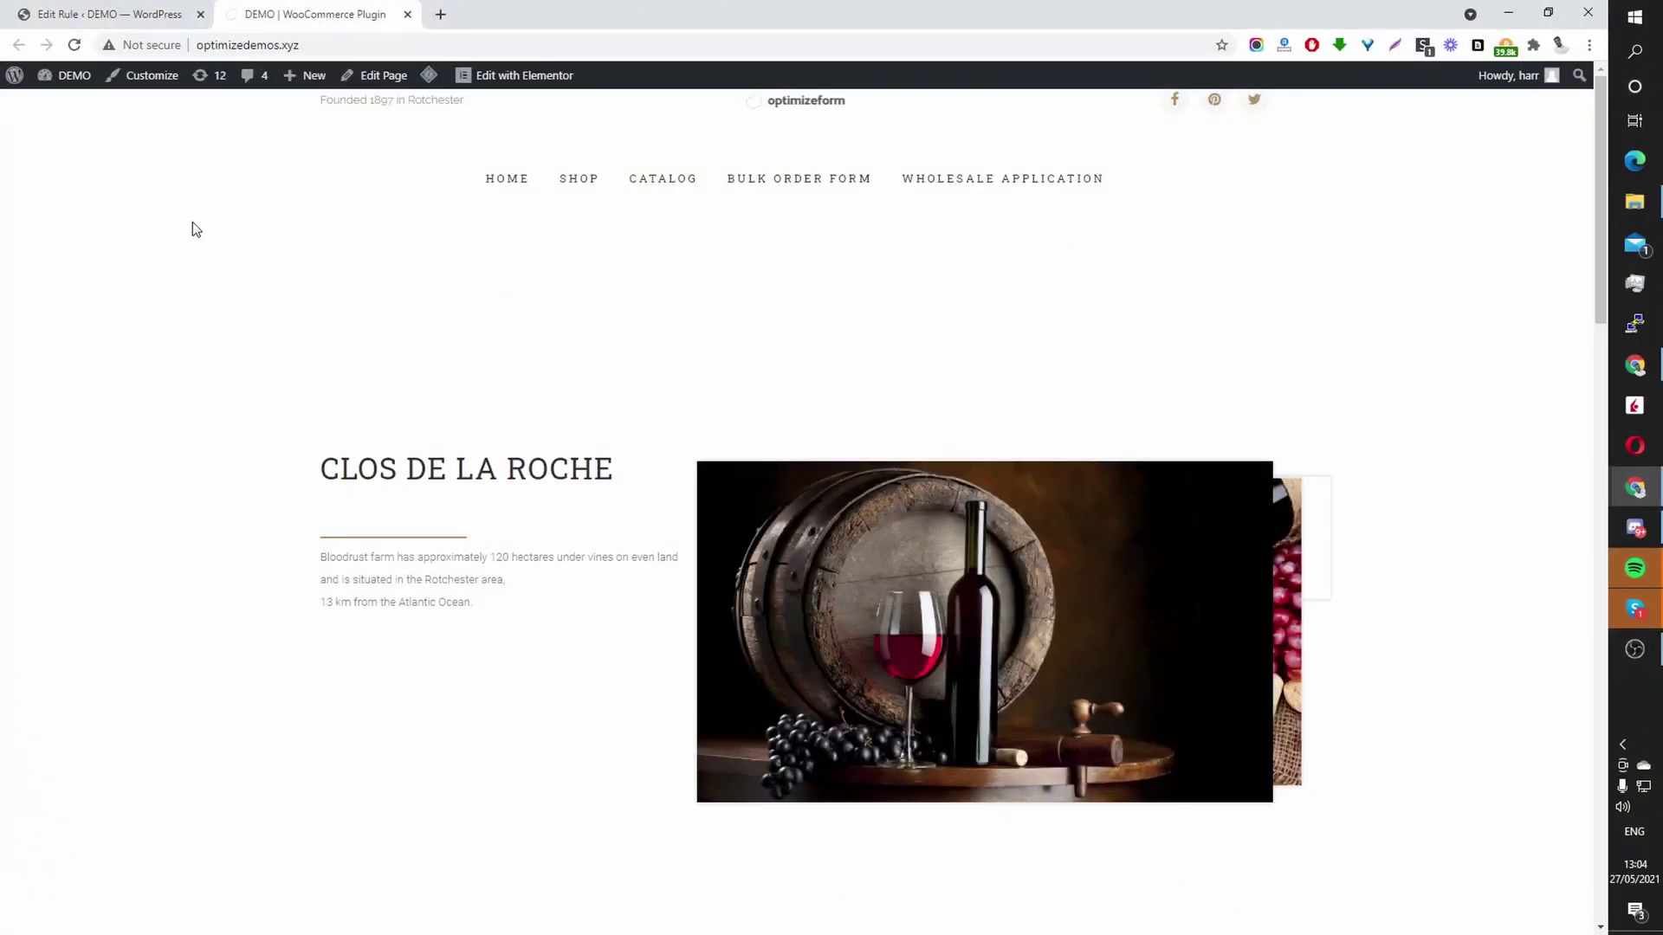
Bring up the DEMO admin-bar menu on the wine shop's front page
{"action": "mouse_move", "coordinate": [84, 88]}
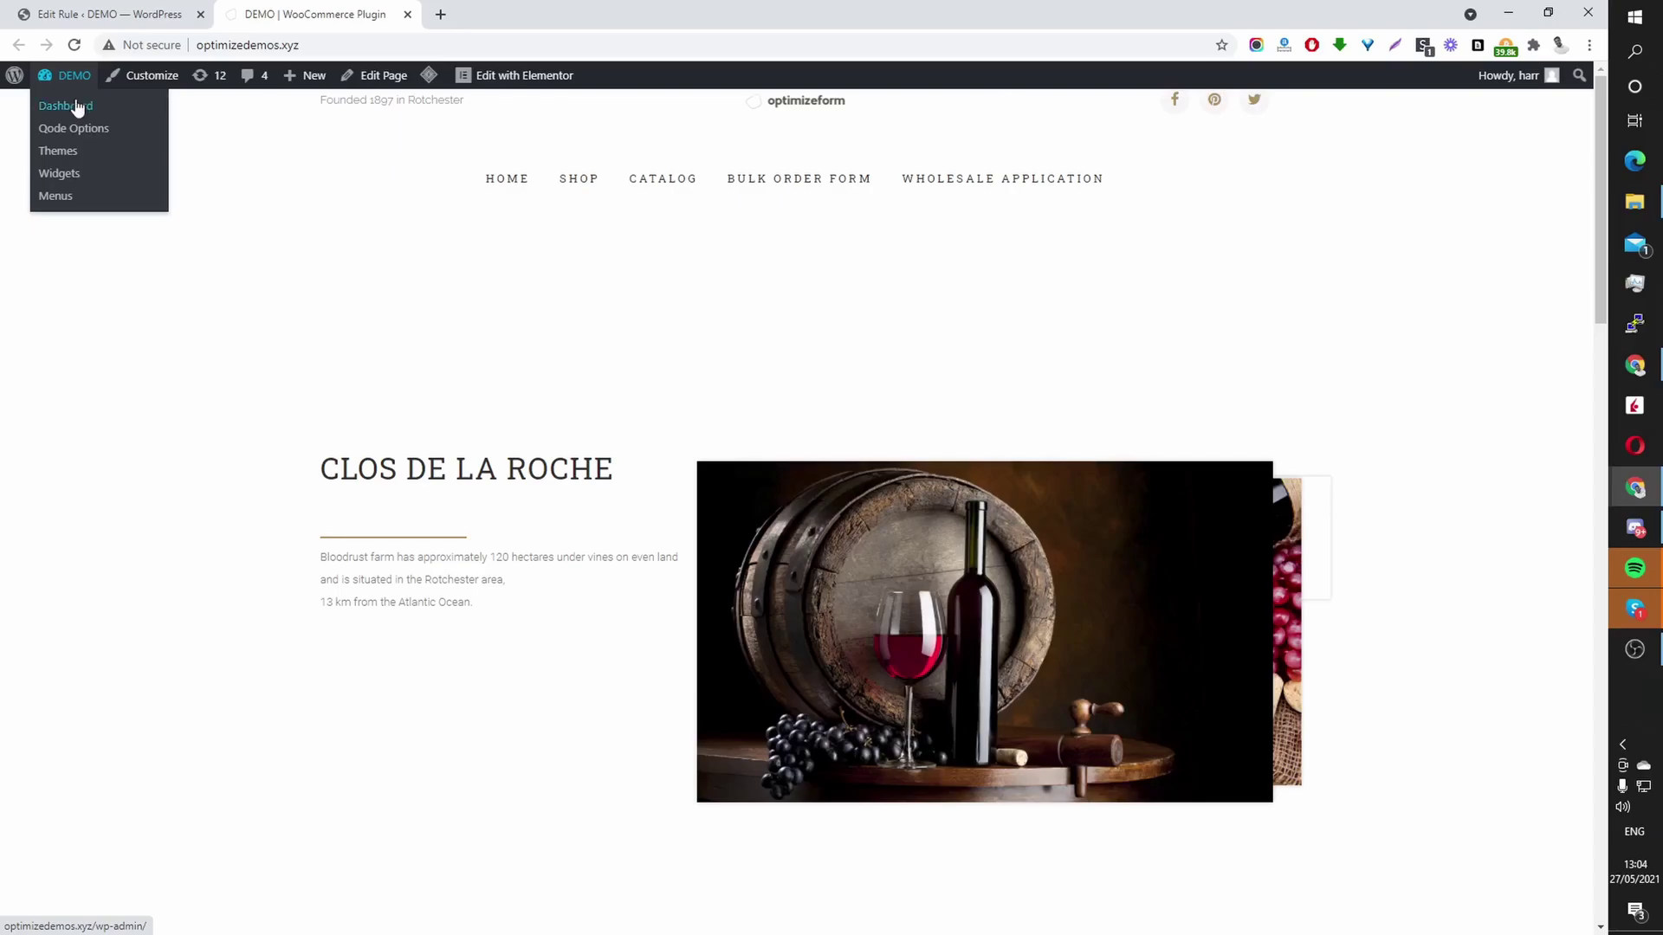
Go from the dashboard to Plugins > Add New and show the Upload Plugin zip form
{"action": "left_click", "coordinate": [78, 105]}
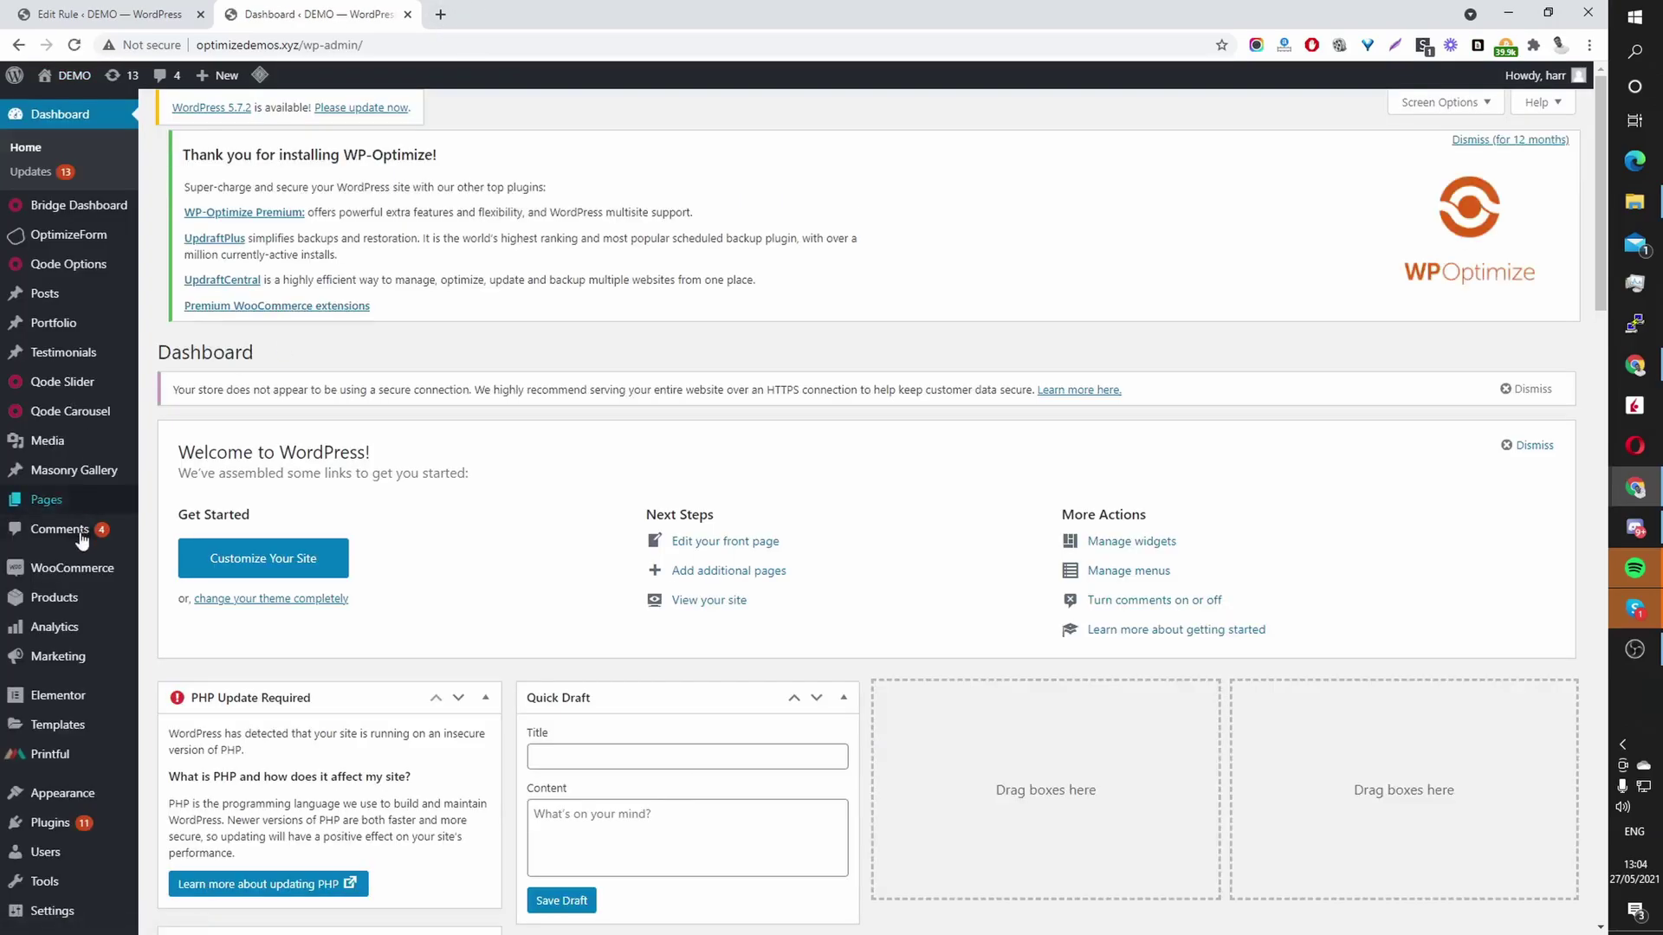
{"action": "scroll", "coordinate": [95, 745], "scroll_direction": "down", "scroll_amount": 1}
{"action": "mouse_move", "coordinate": [99, 739]}
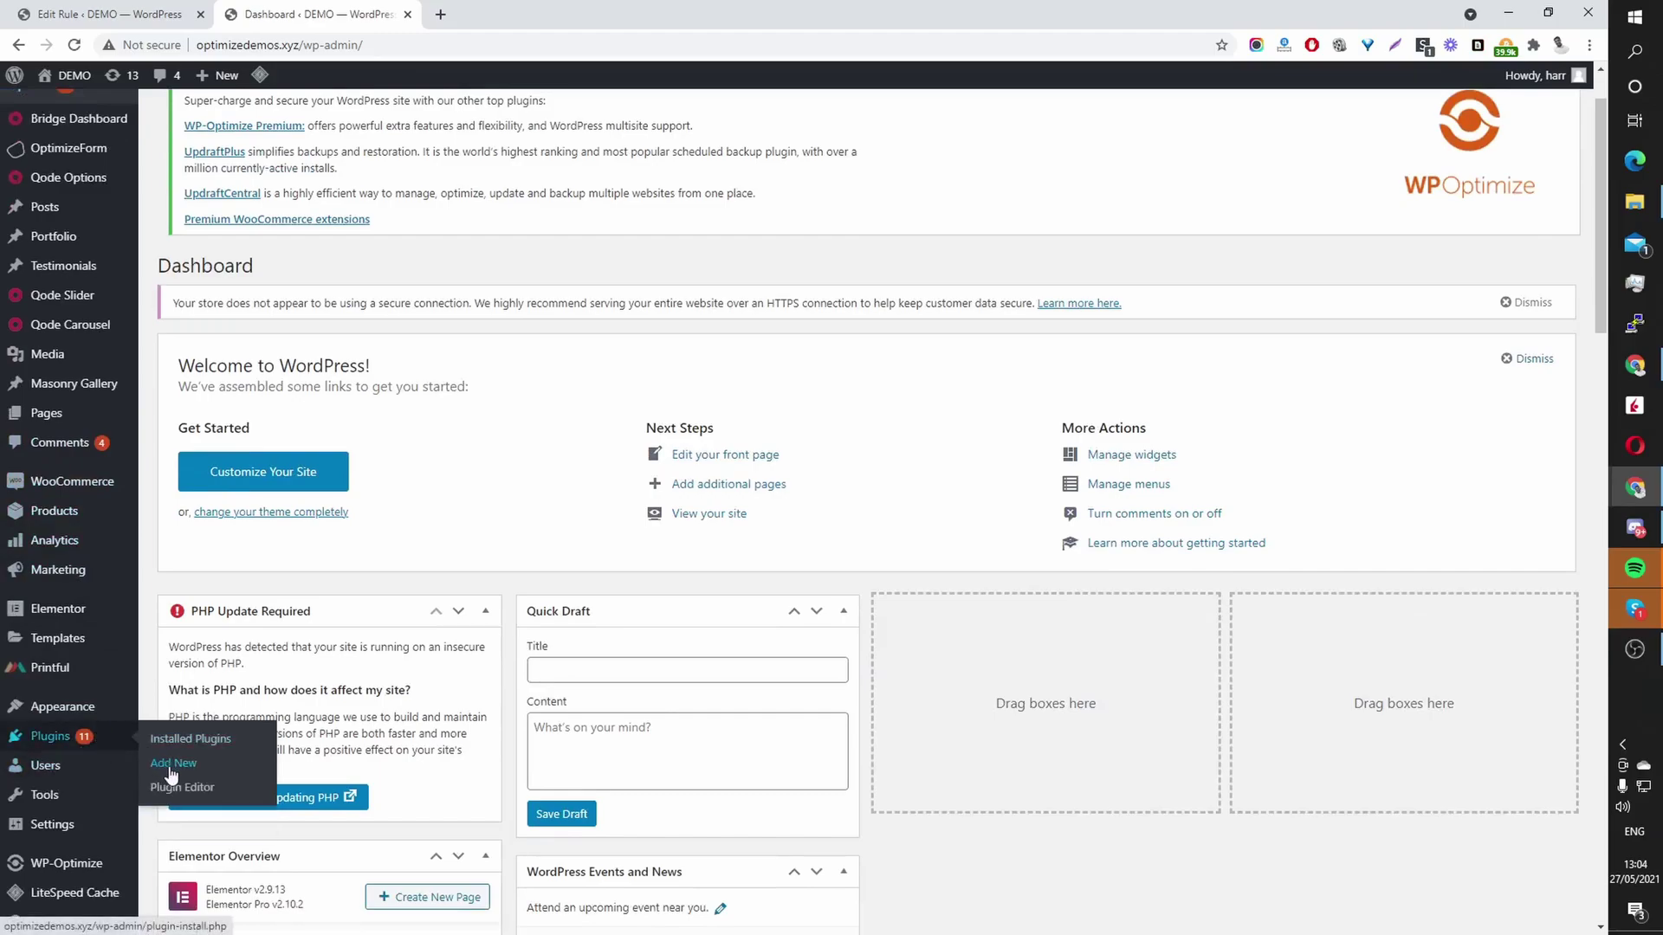
{"action": "left_click", "coordinate": [190, 765]}
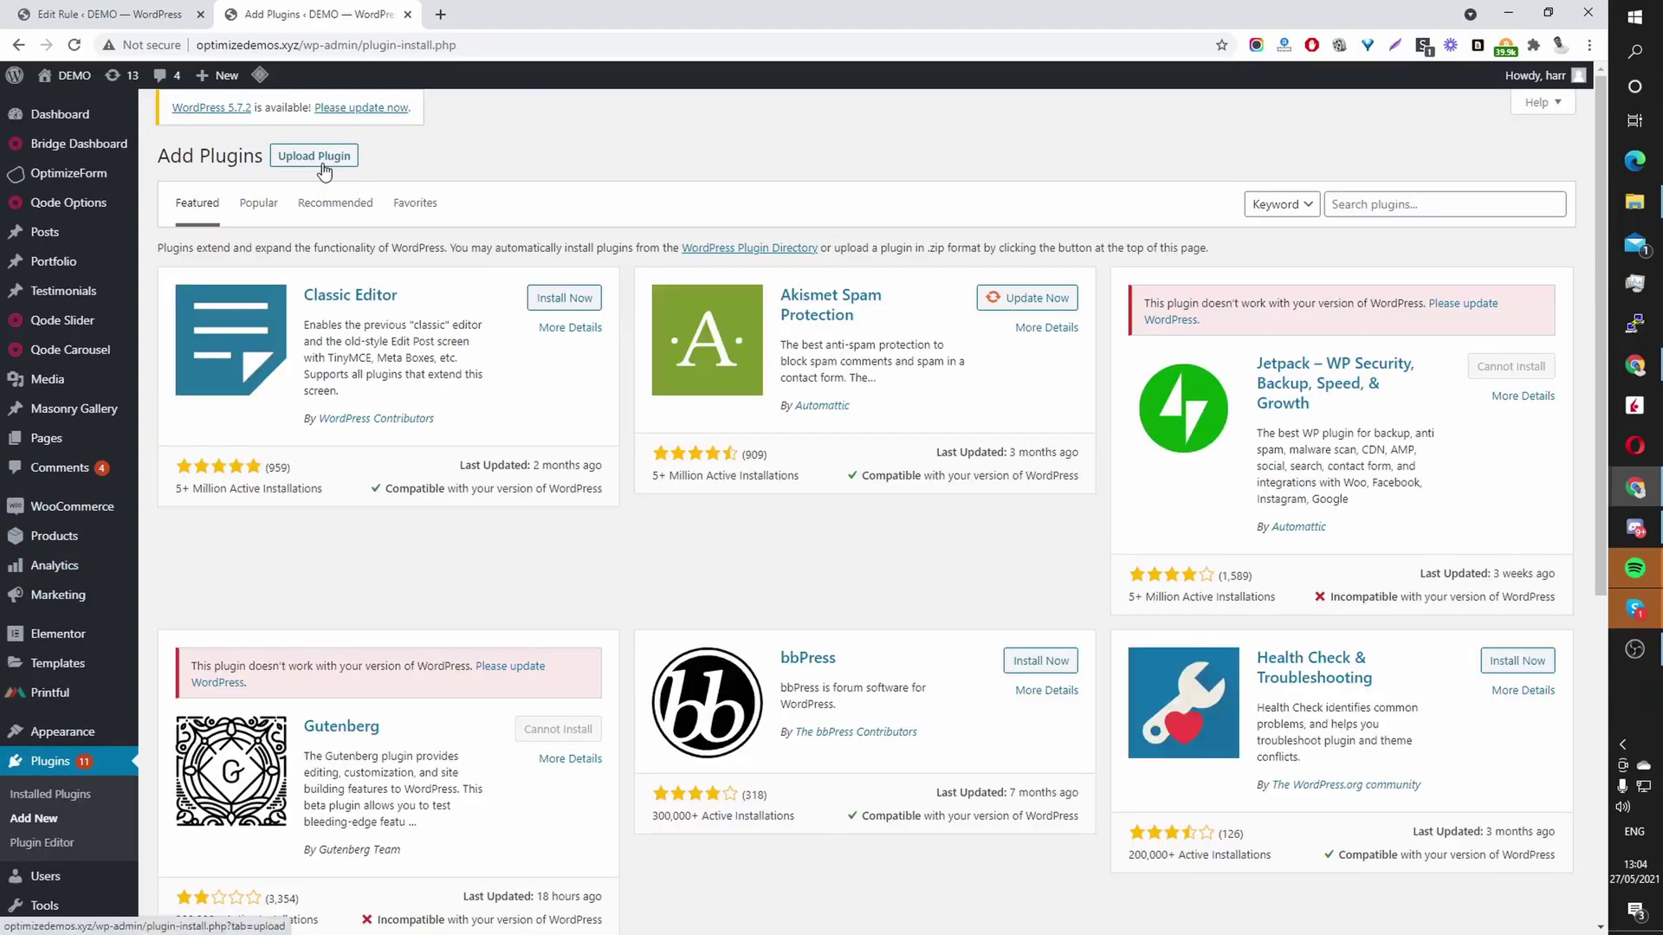
{"action": "left_click", "coordinate": [322, 158]}
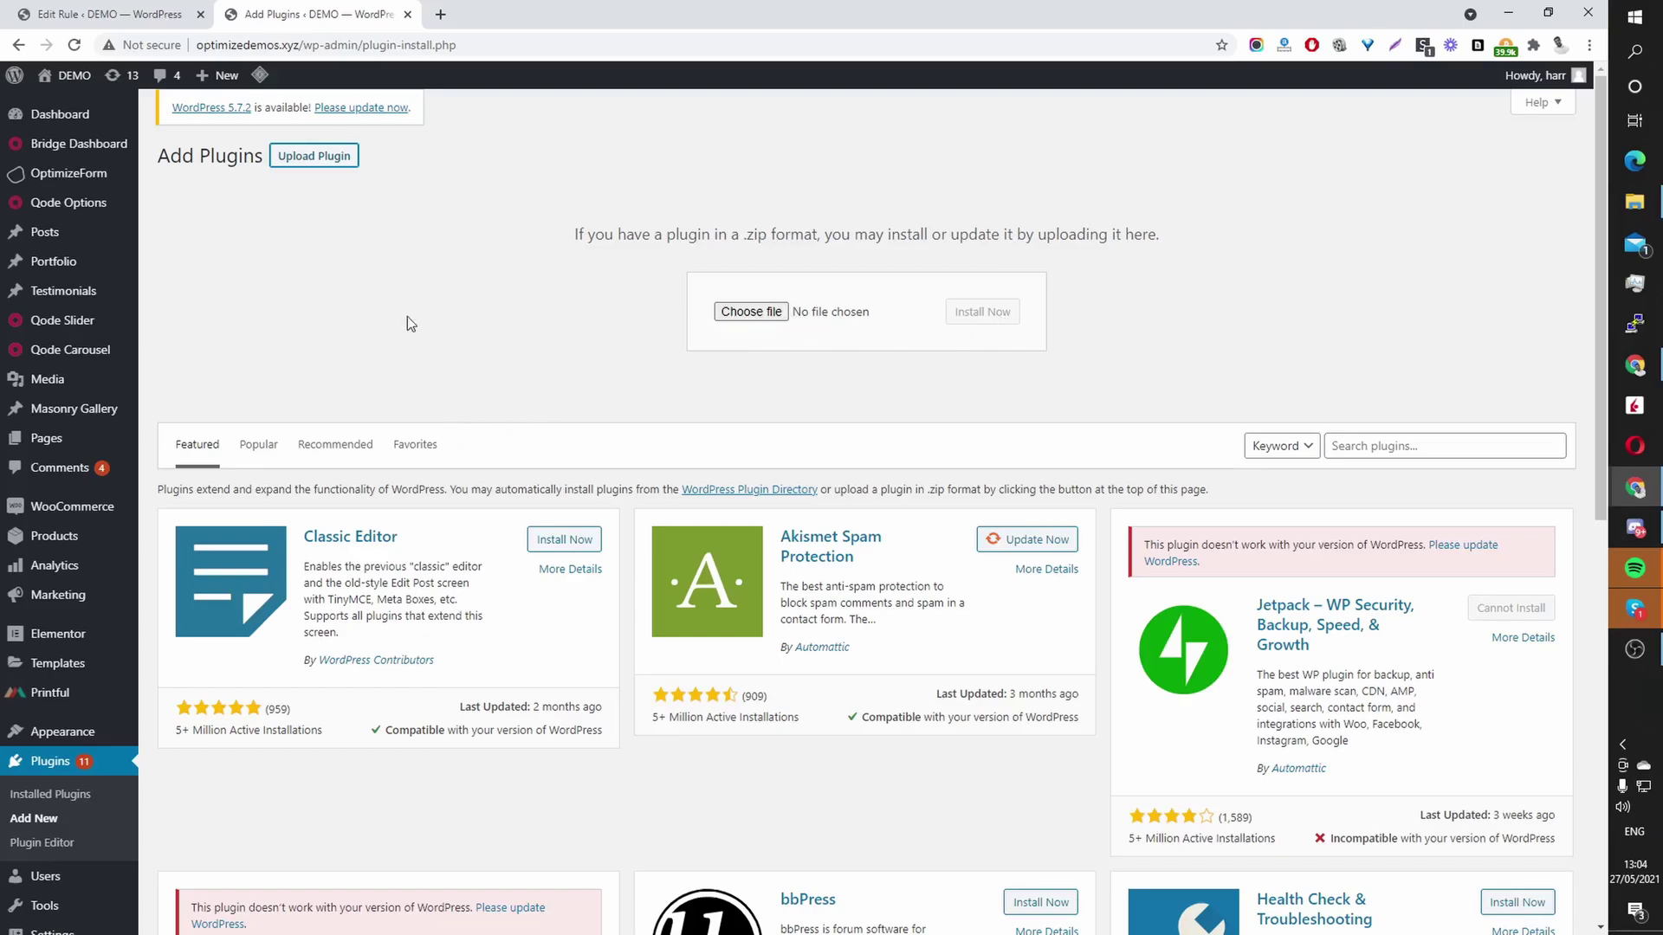
{"action": "mouse_move", "coordinate": [90, 182]}
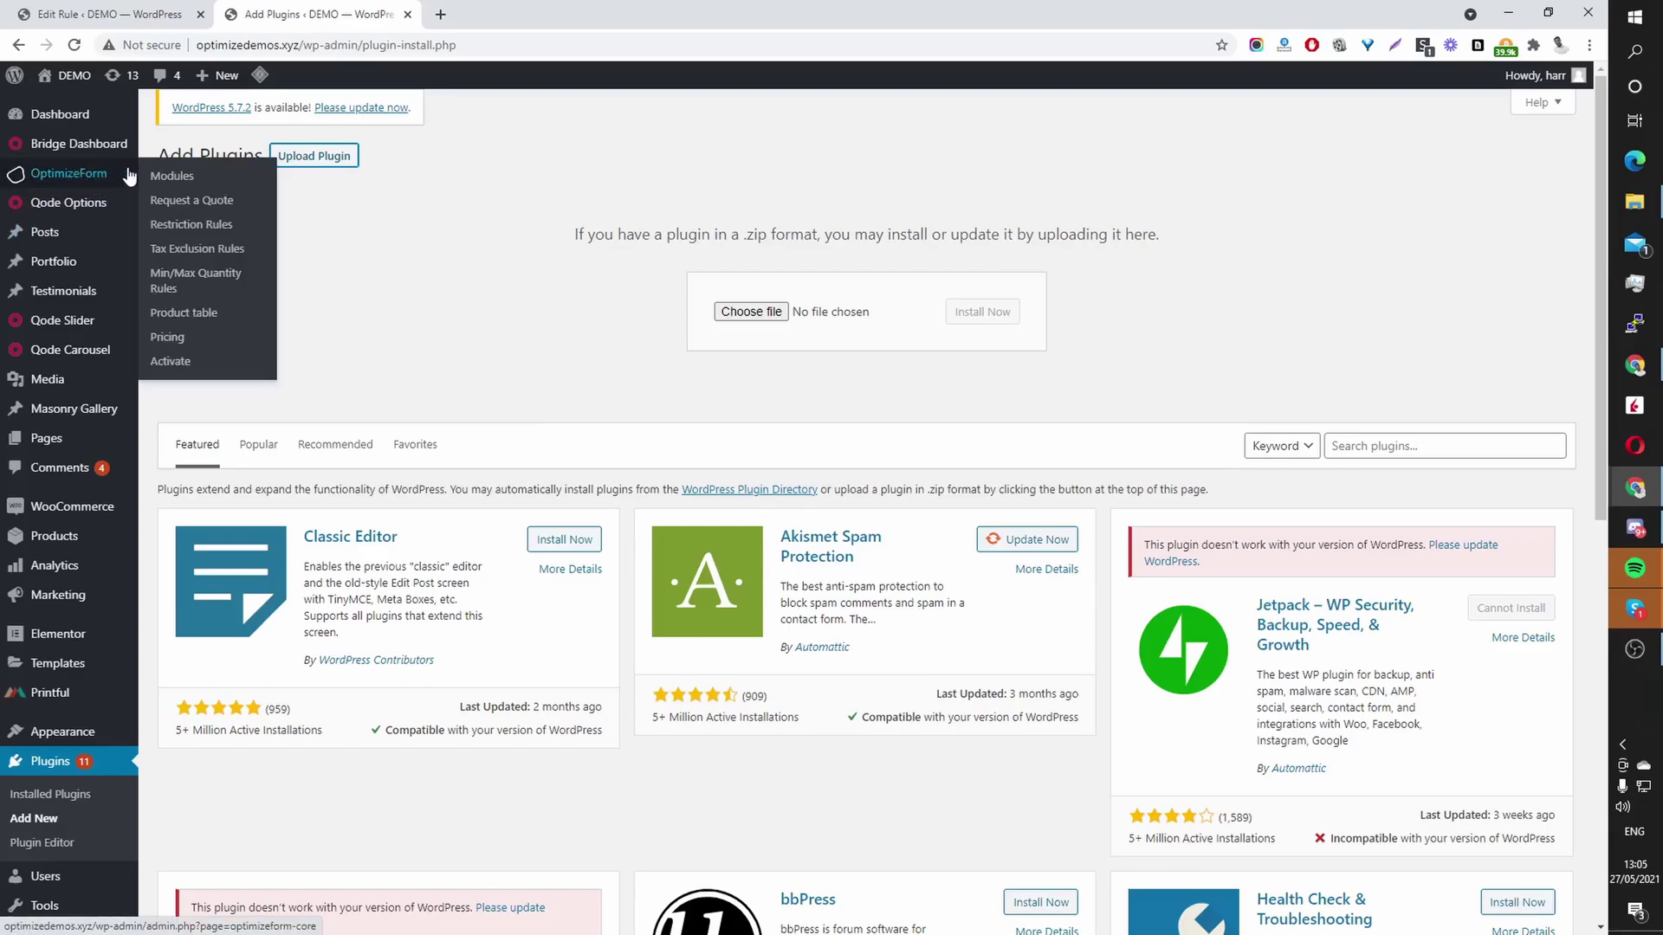
Verify the OptimizeForm licence, keep the Request a Quote module on, and open its Manage rules list
{"action": "left_click", "coordinate": [183, 367]}
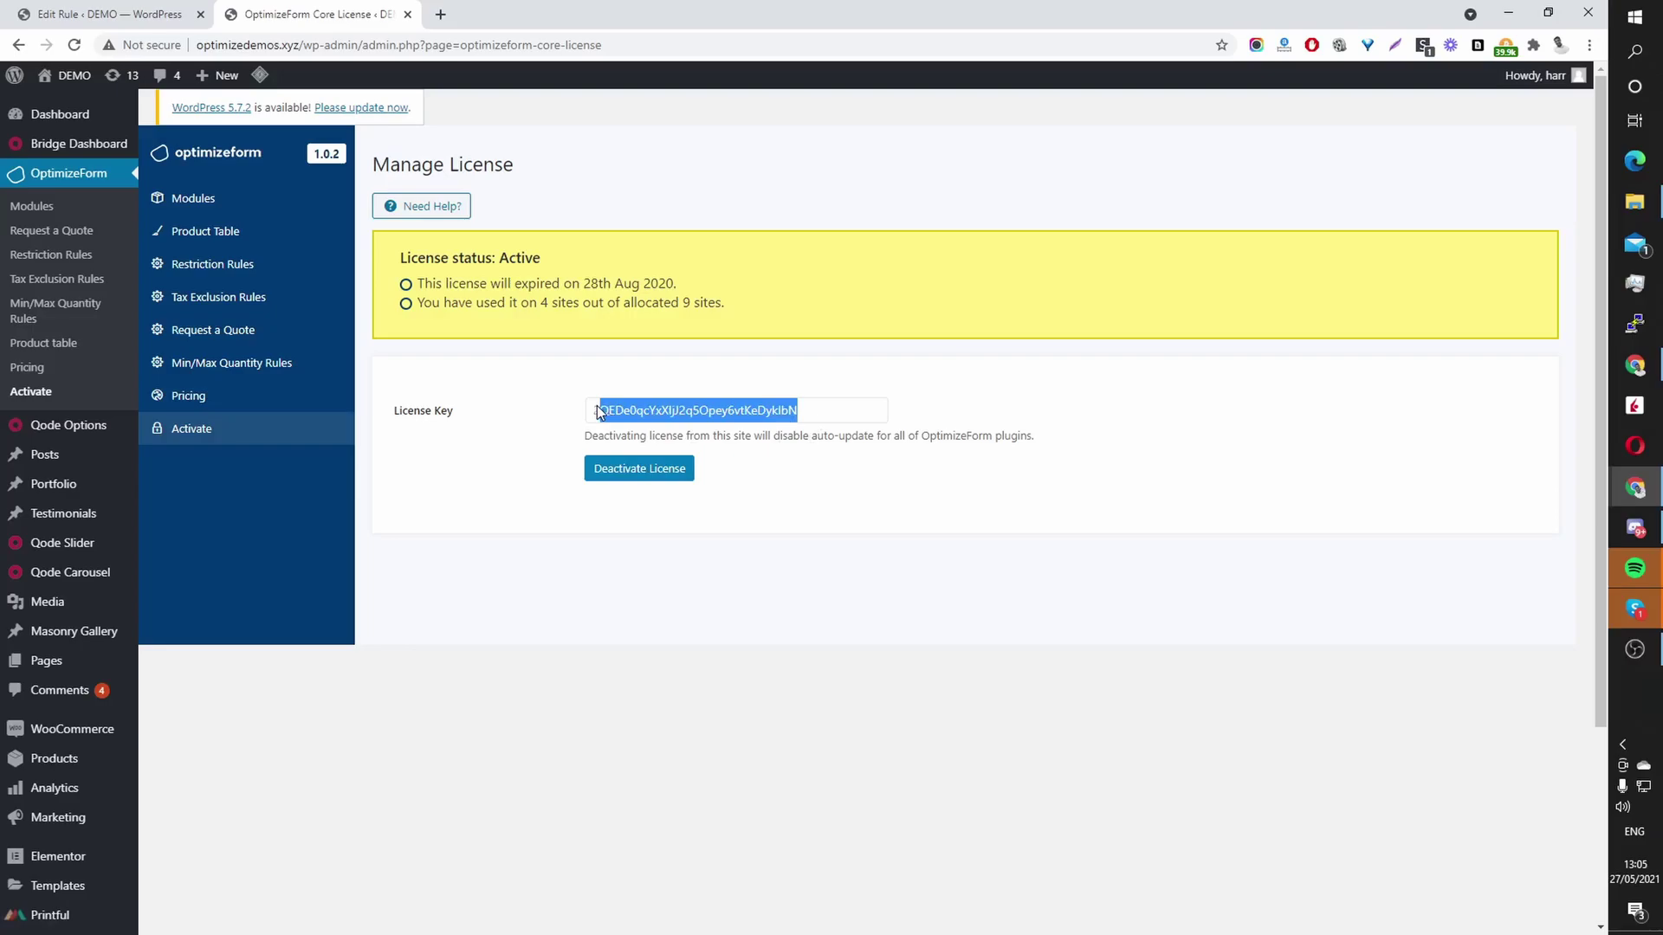
{"action": "left_click_drag", "start_coordinate": [595, 406], "coordinate": [594, 407]}
{"action": "left_click", "coordinate": [233, 206]}
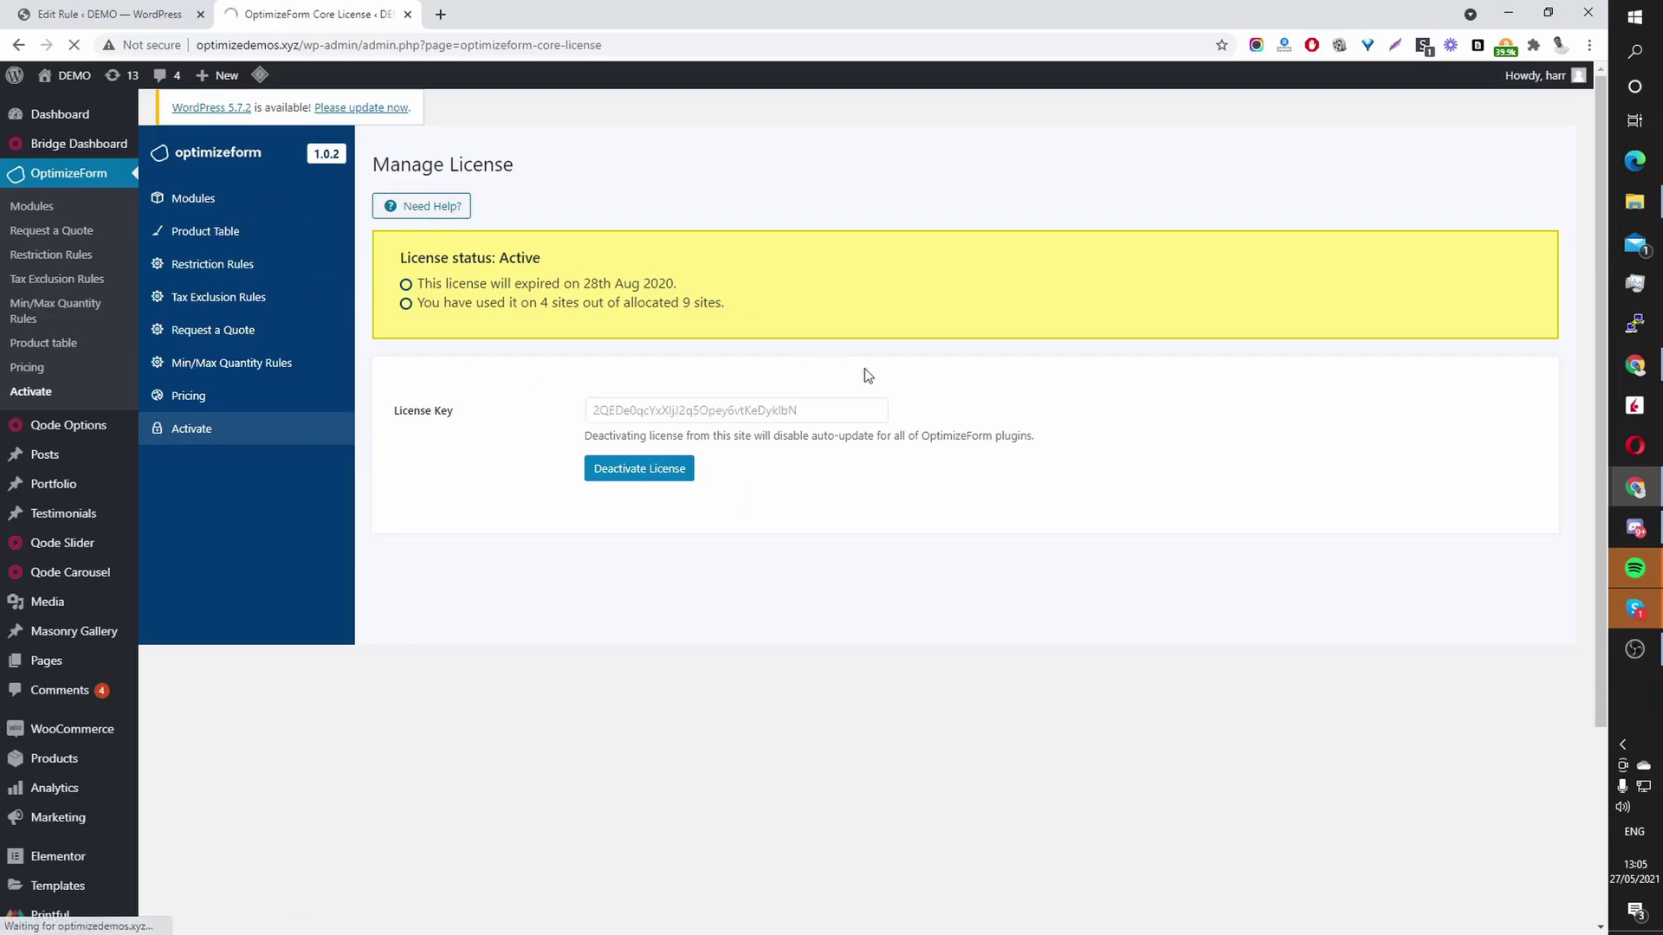
{"action": "scroll", "coordinate": [753, 481], "scroll_direction": "down", "scroll_amount": 5}
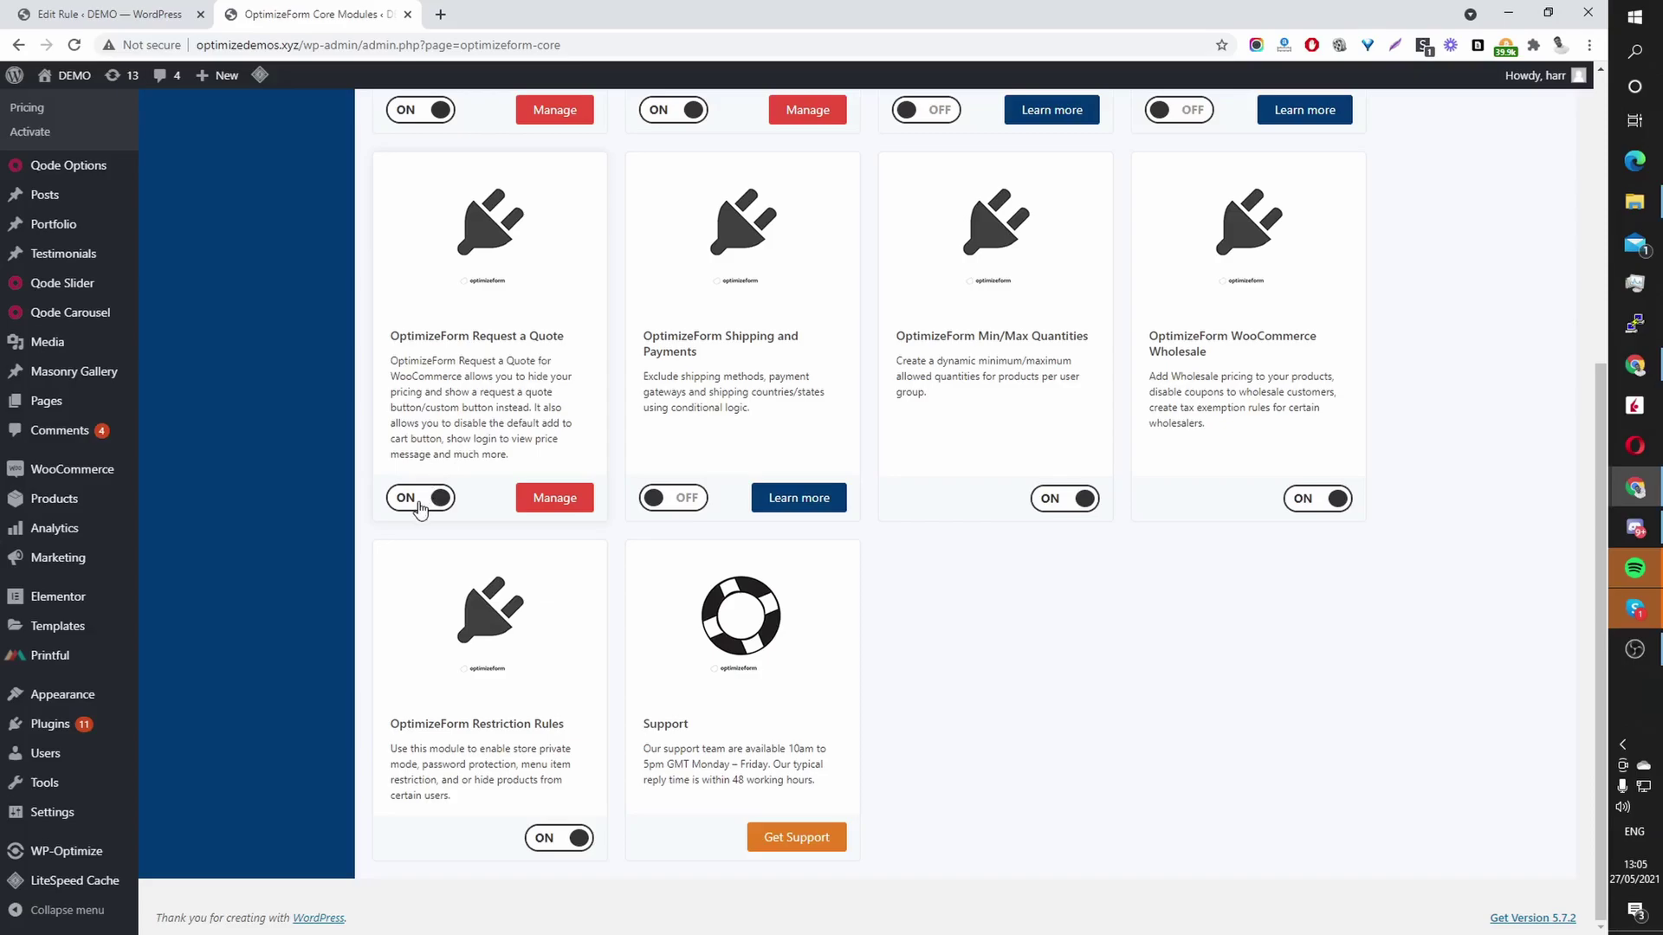
{"action": "left_click", "coordinate": [420, 507]}
{"action": "scroll", "coordinate": [442, 511], "scroll_direction": "down", "scroll_amount": 3}
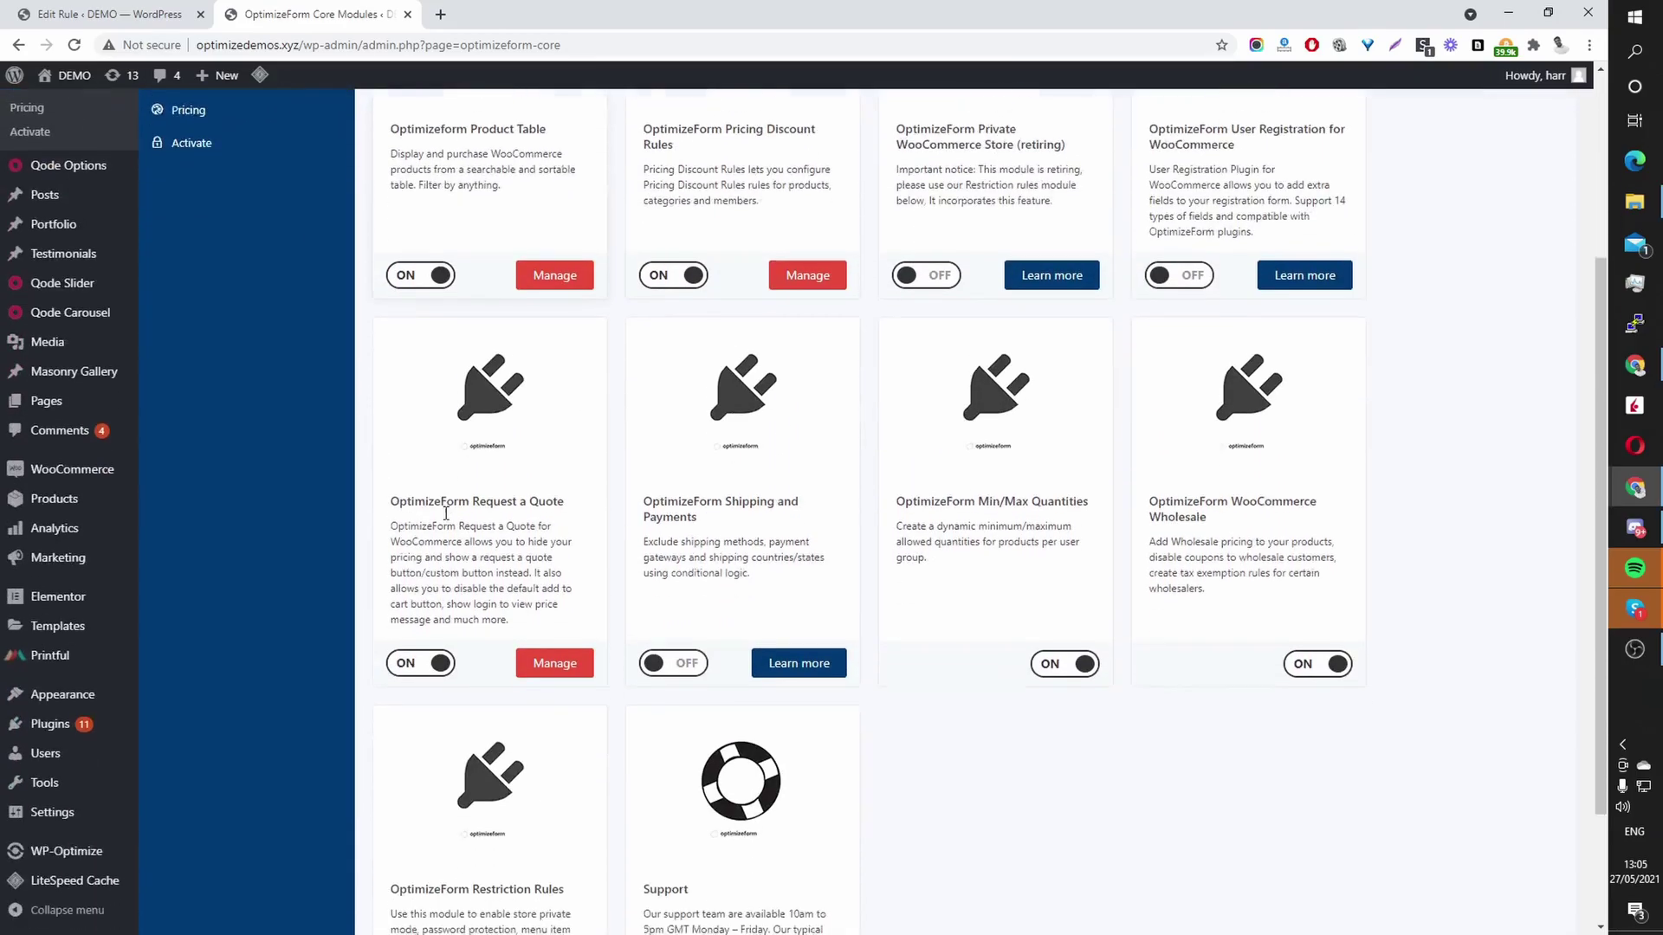
{"action": "scroll", "coordinate": [447, 517], "scroll_direction": "down", "scroll_amount": 1}
{"action": "left_click", "coordinate": [542, 586]}
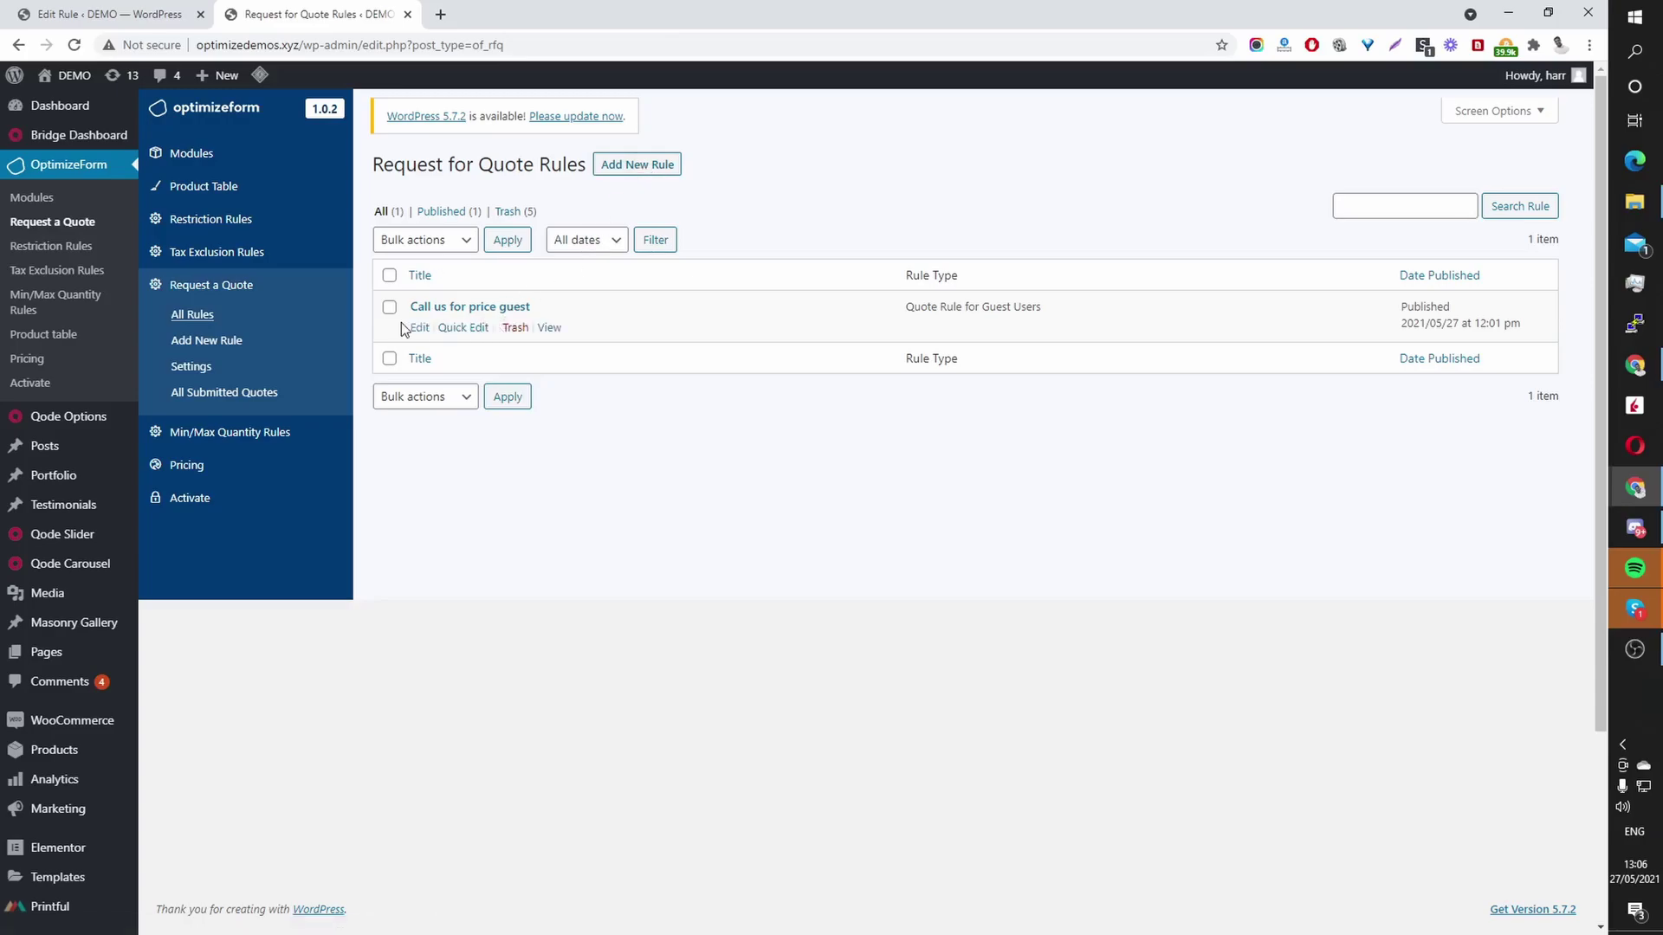
Add a new quote rule and title it 'Call us for price admin'
{"action": "left_click", "coordinate": [653, 167]}
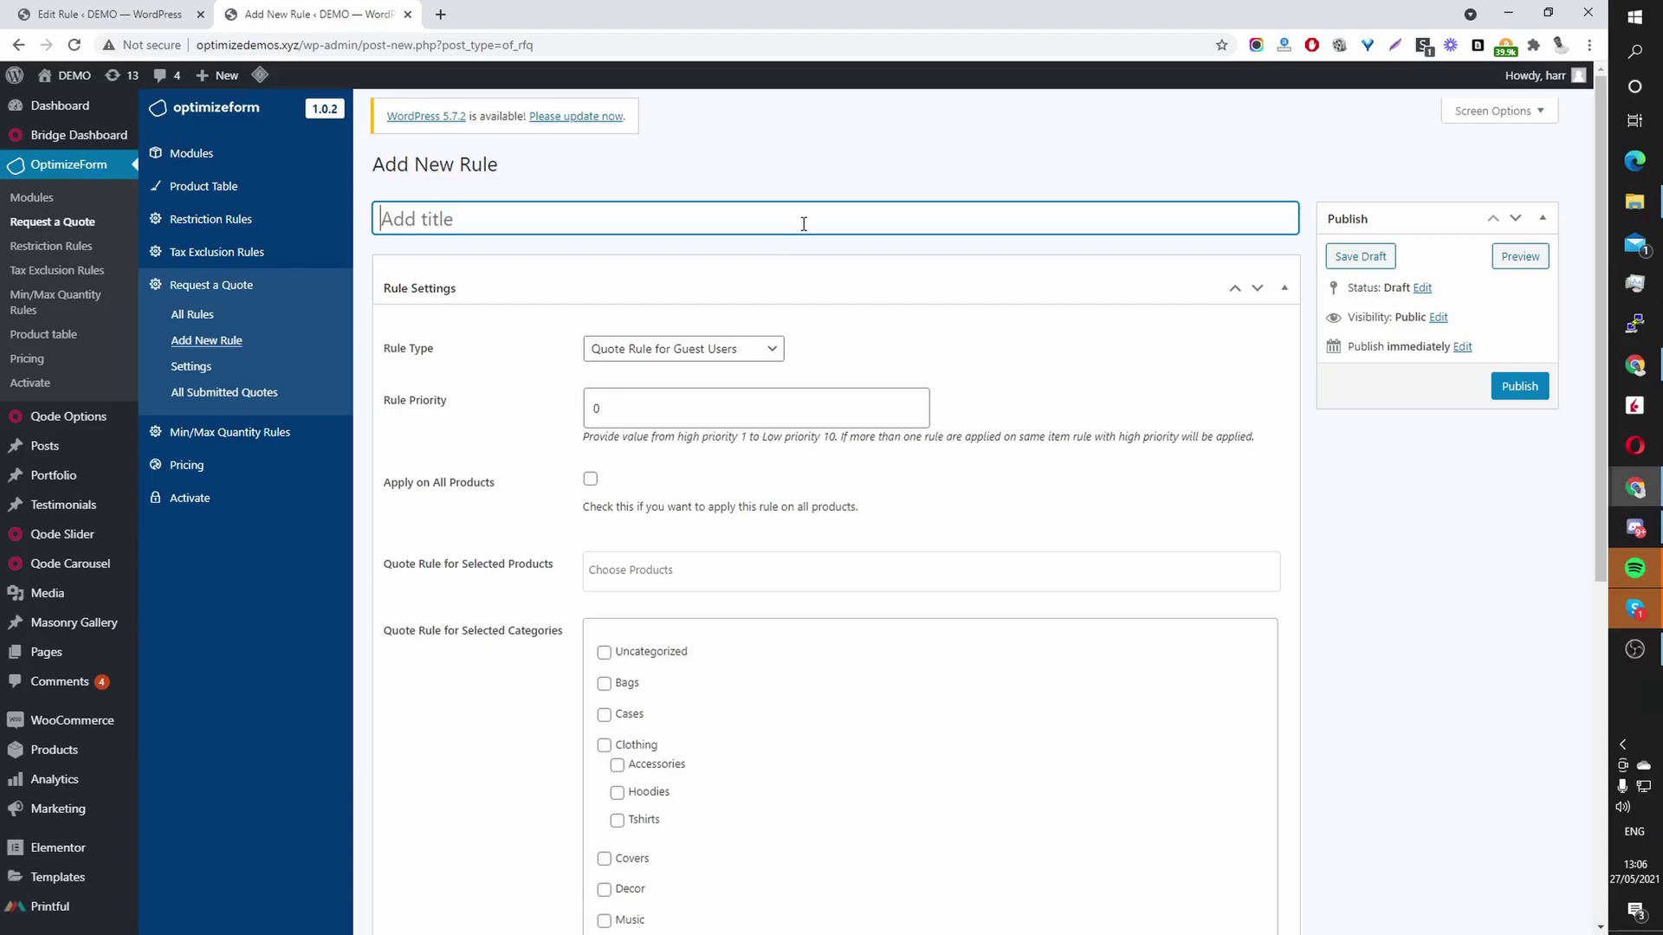
{"action": "type", "text": "Call us for price admin"}
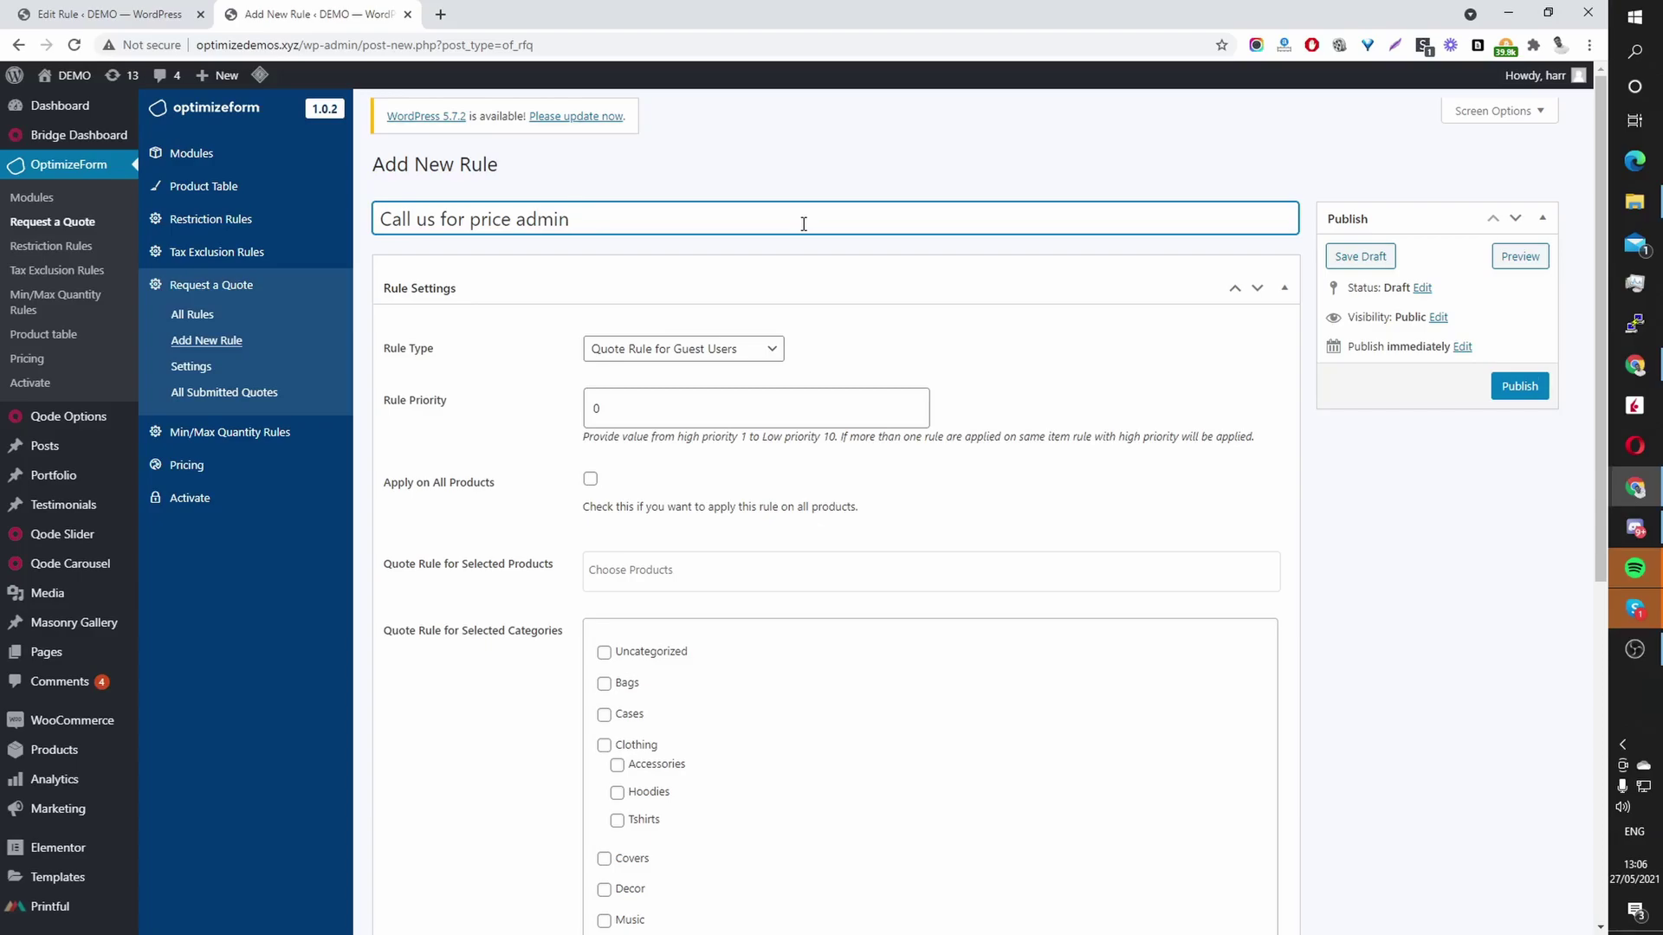
Set Rule Type to Quote Rule for Registered Users, role Administrator, and Rule Priority 1
{"action": "left_click", "coordinate": [709, 348]}
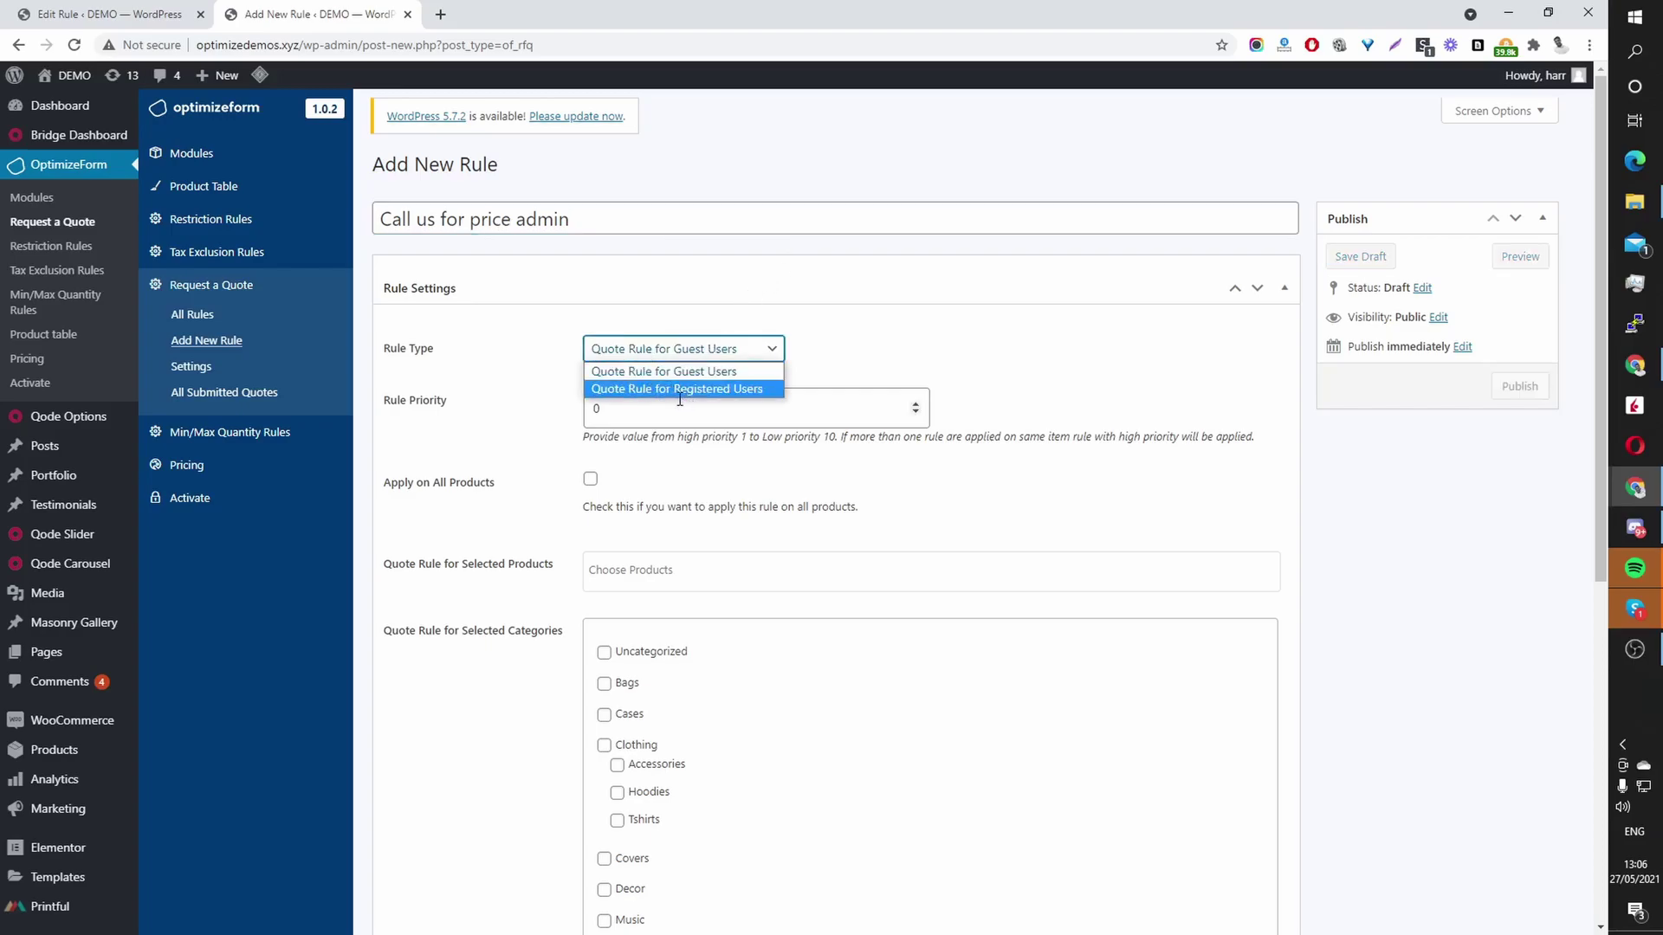
{"action": "left_click", "coordinate": [686, 402]}
{"action": "left_click", "coordinate": [700, 354]}
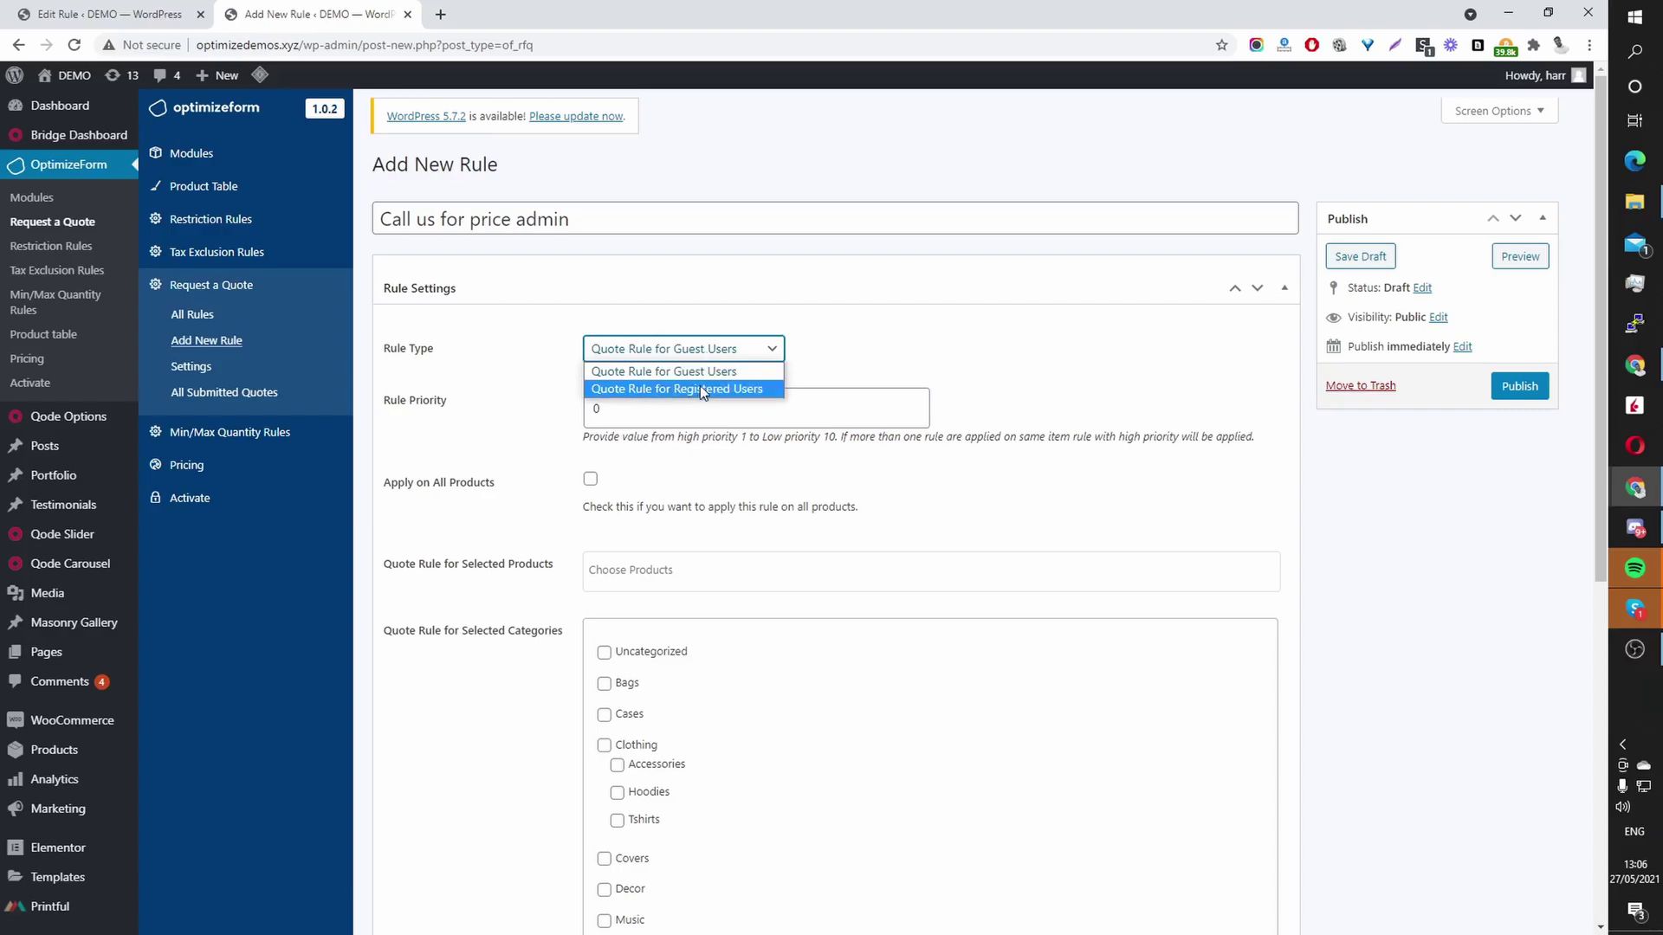
{"action": "left_click", "coordinate": [700, 386]}
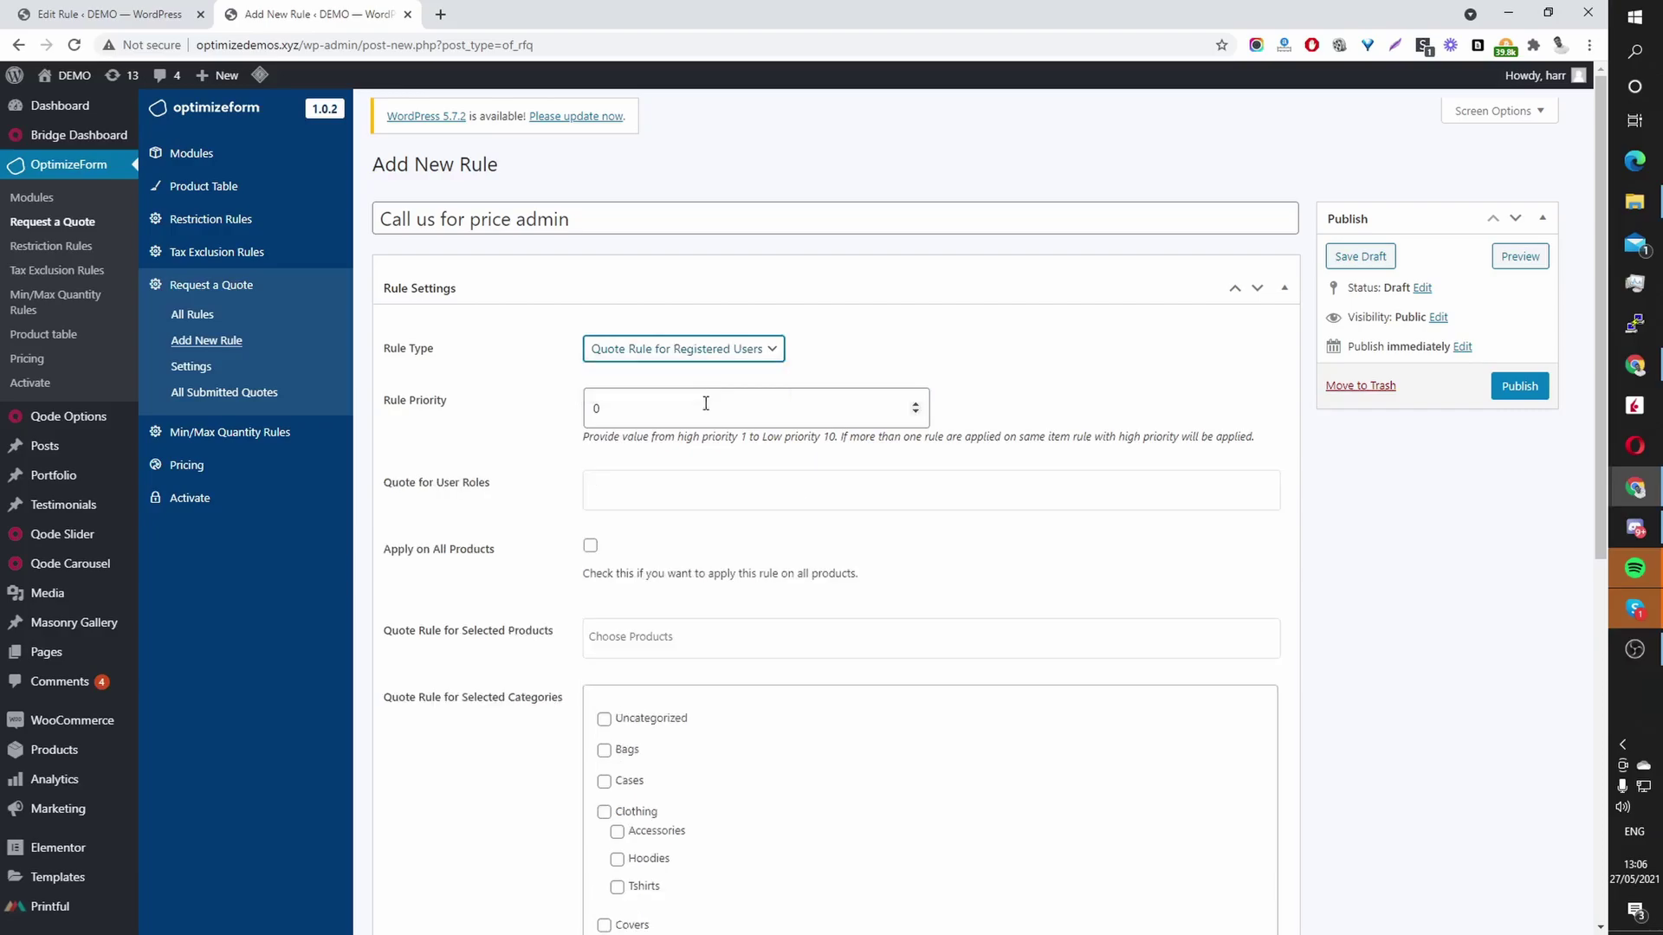
{"action": "left_click", "coordinate": [702, 492]}
{"action": "left_click", "coordinate": [686, 527]}
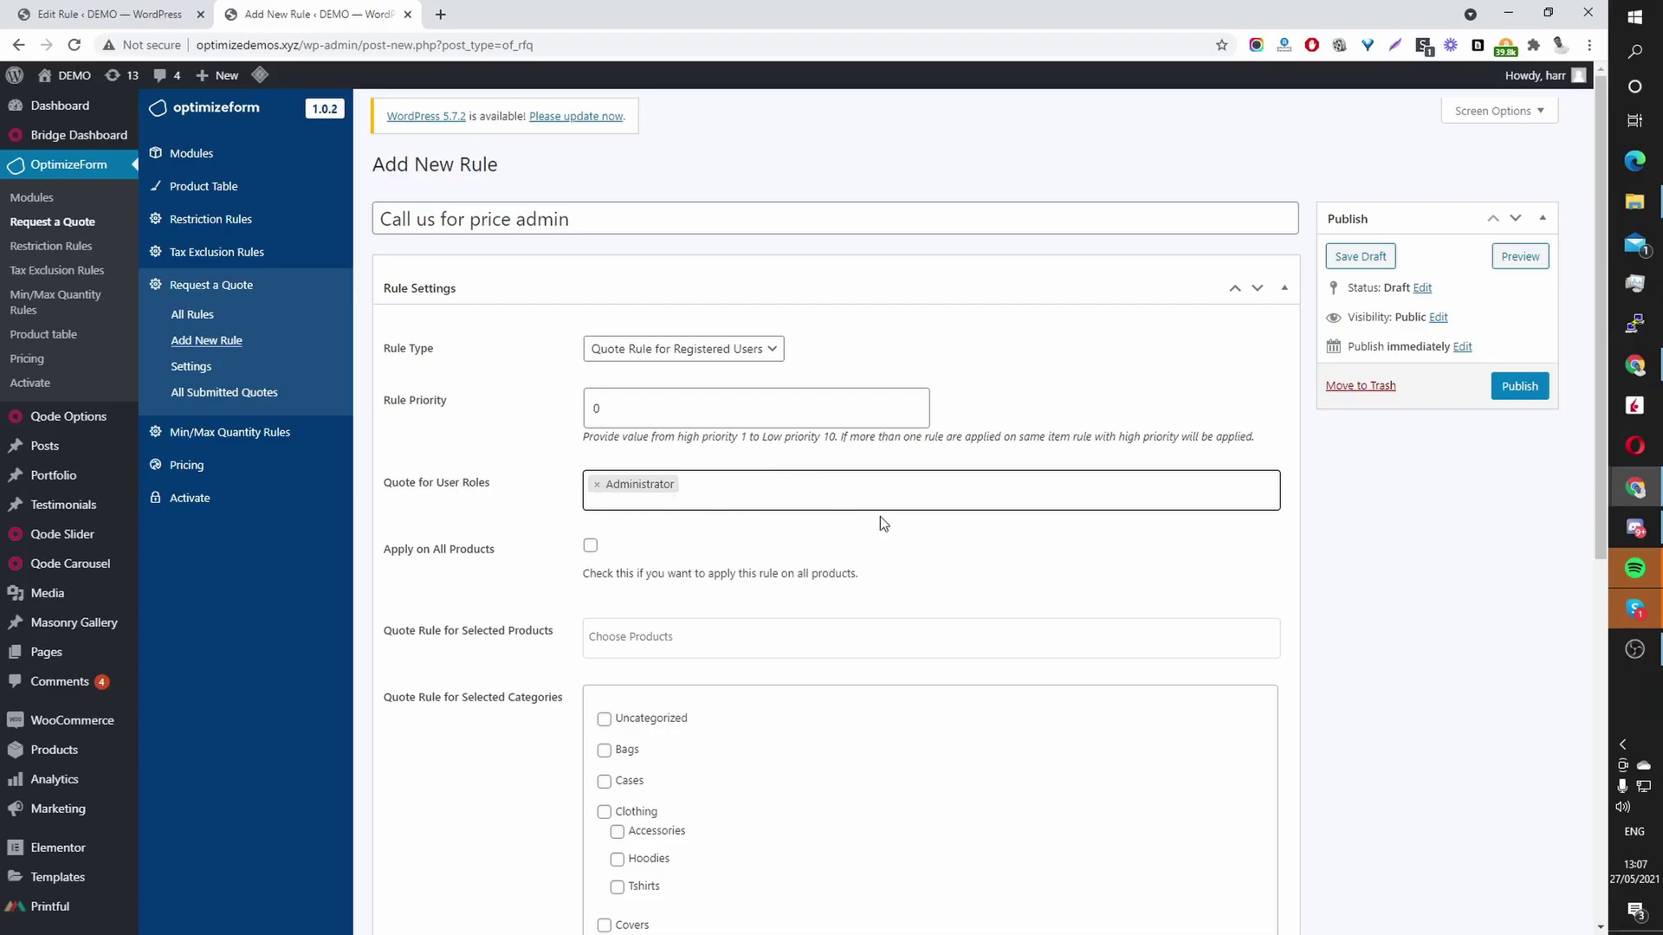
{"action": "double_click", "coordinate": [611, 416]}
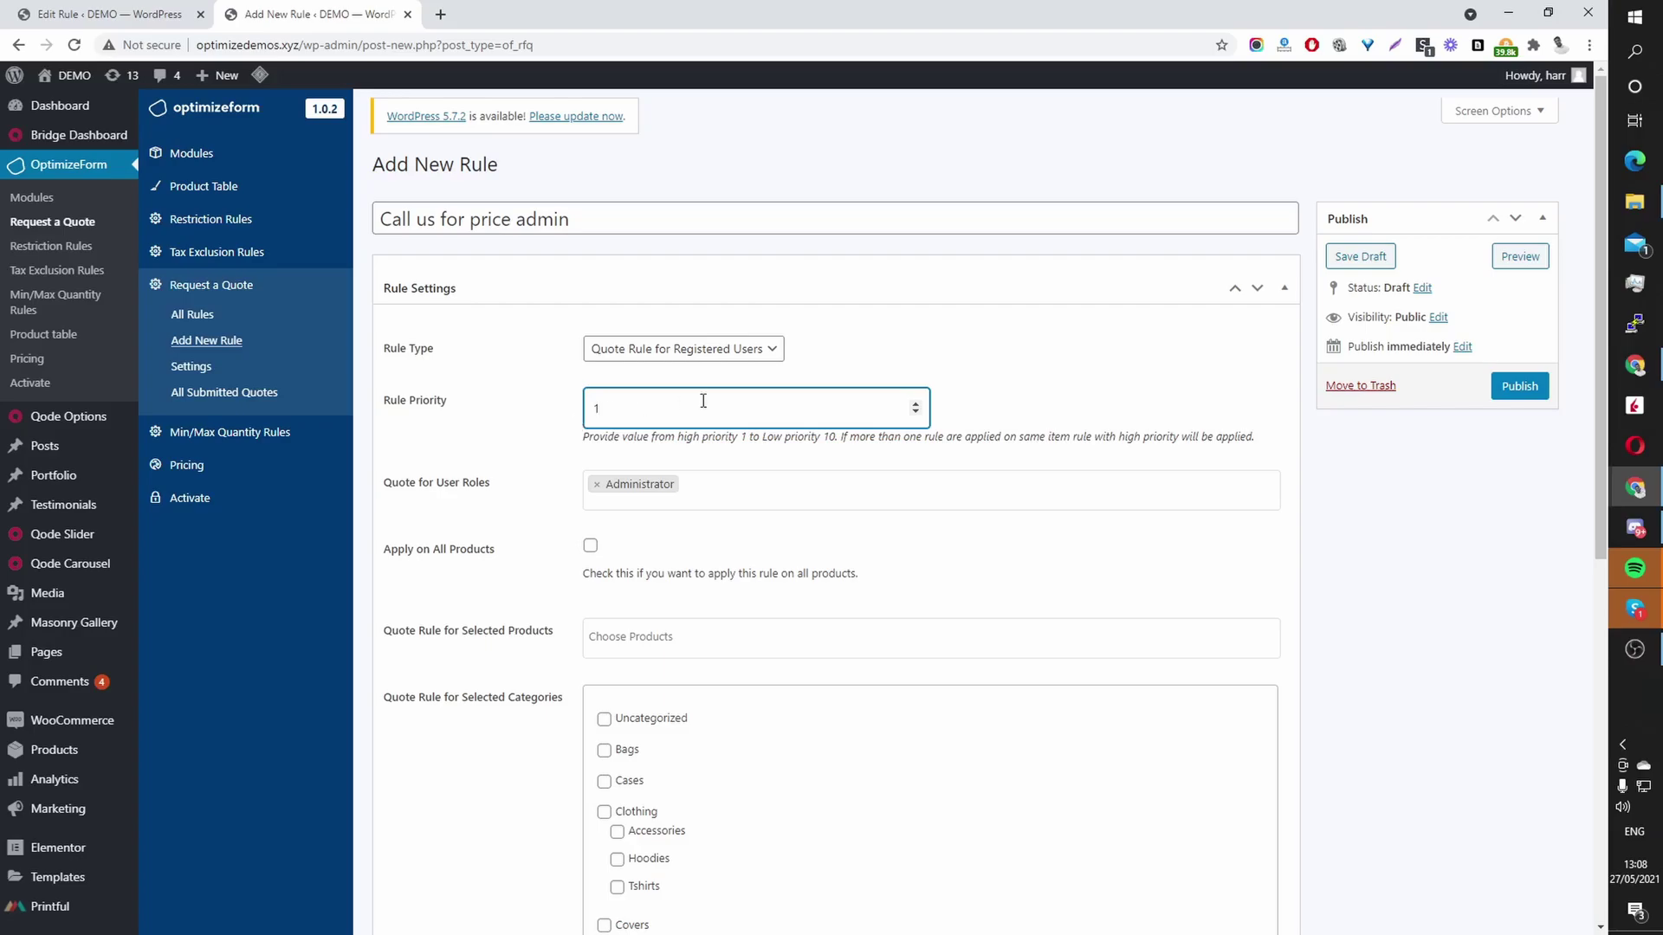
{"action": "left_click_drag", "start_coordinate": [702, 401], "coordinate": [522, 416]}
Tick Apply on All Products in Rule Settings instead of choosing specific products
{"action": "scroll", "coordinate": [883, 718], "scroll_direction": "down", "scroll_amount": 2}
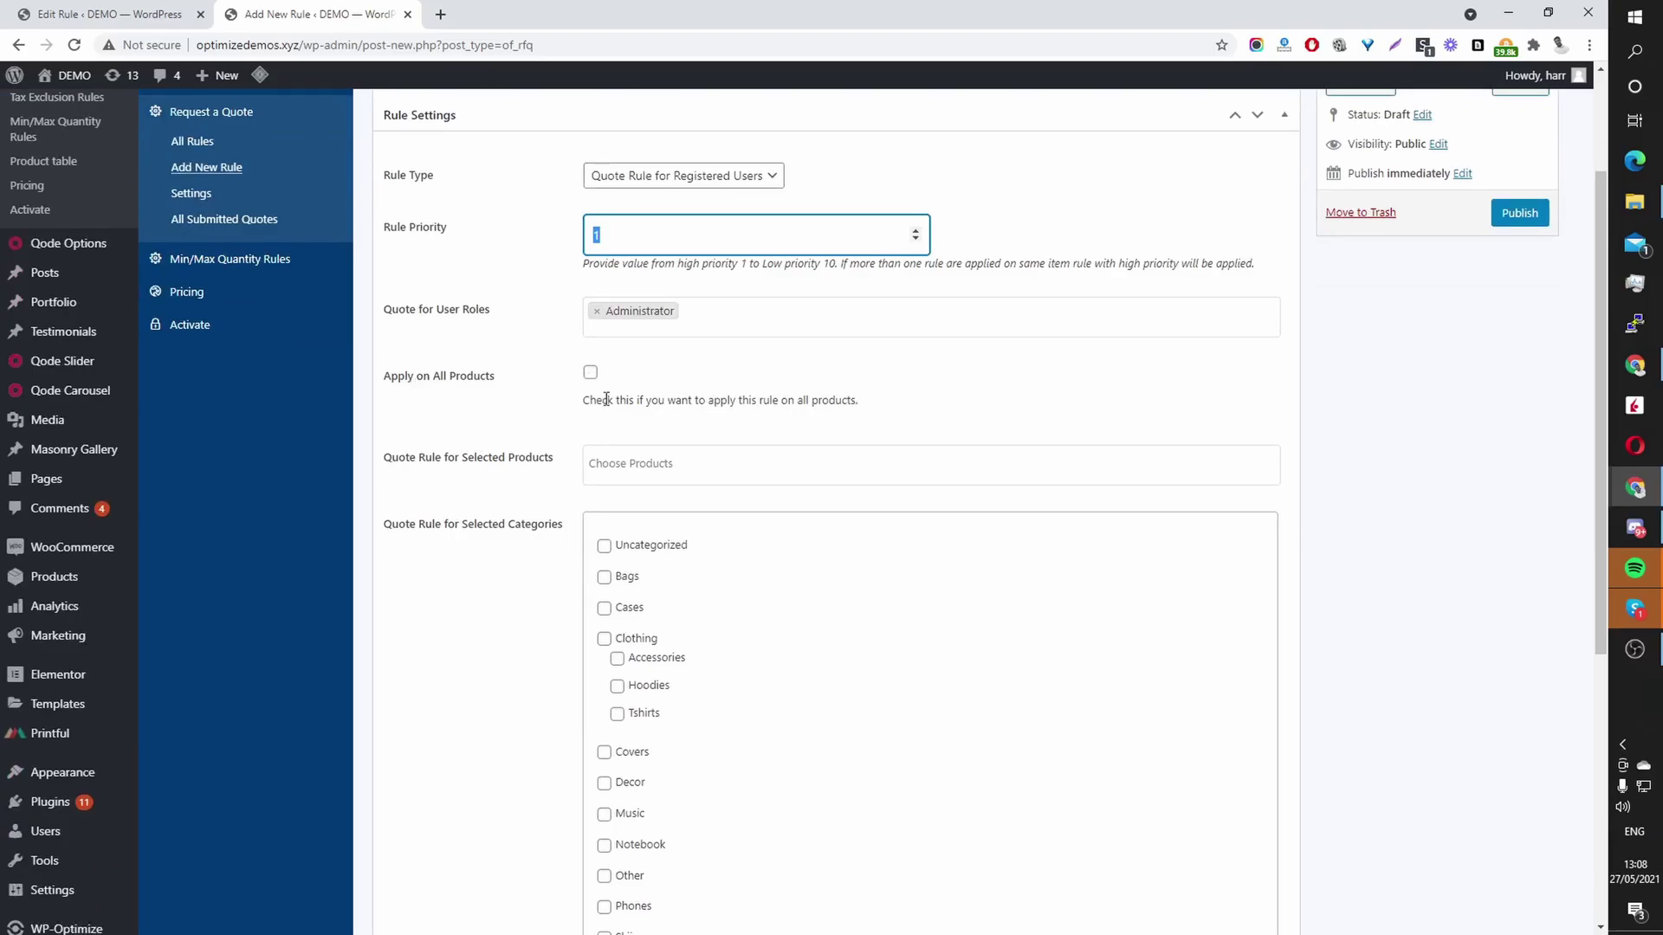
{"action": "left_click", "coordinate": [621, 465]}
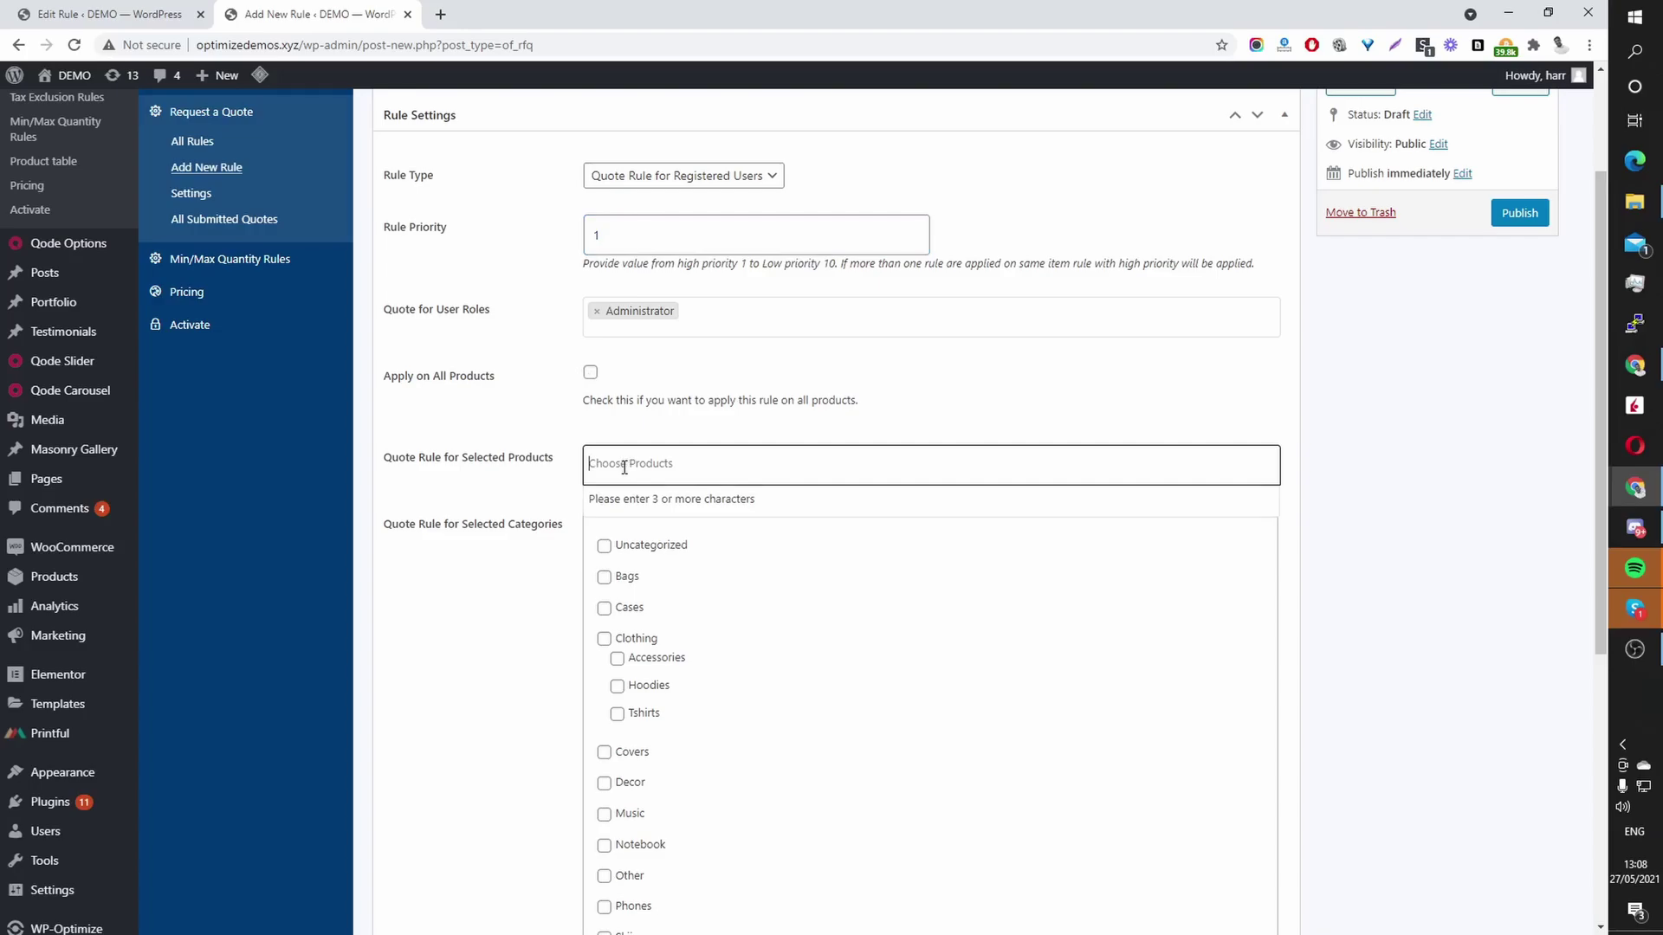
{"action": "scroll", "coordinate": [668, 479], "scroll_direction": "down", "scroll_amount": 3}
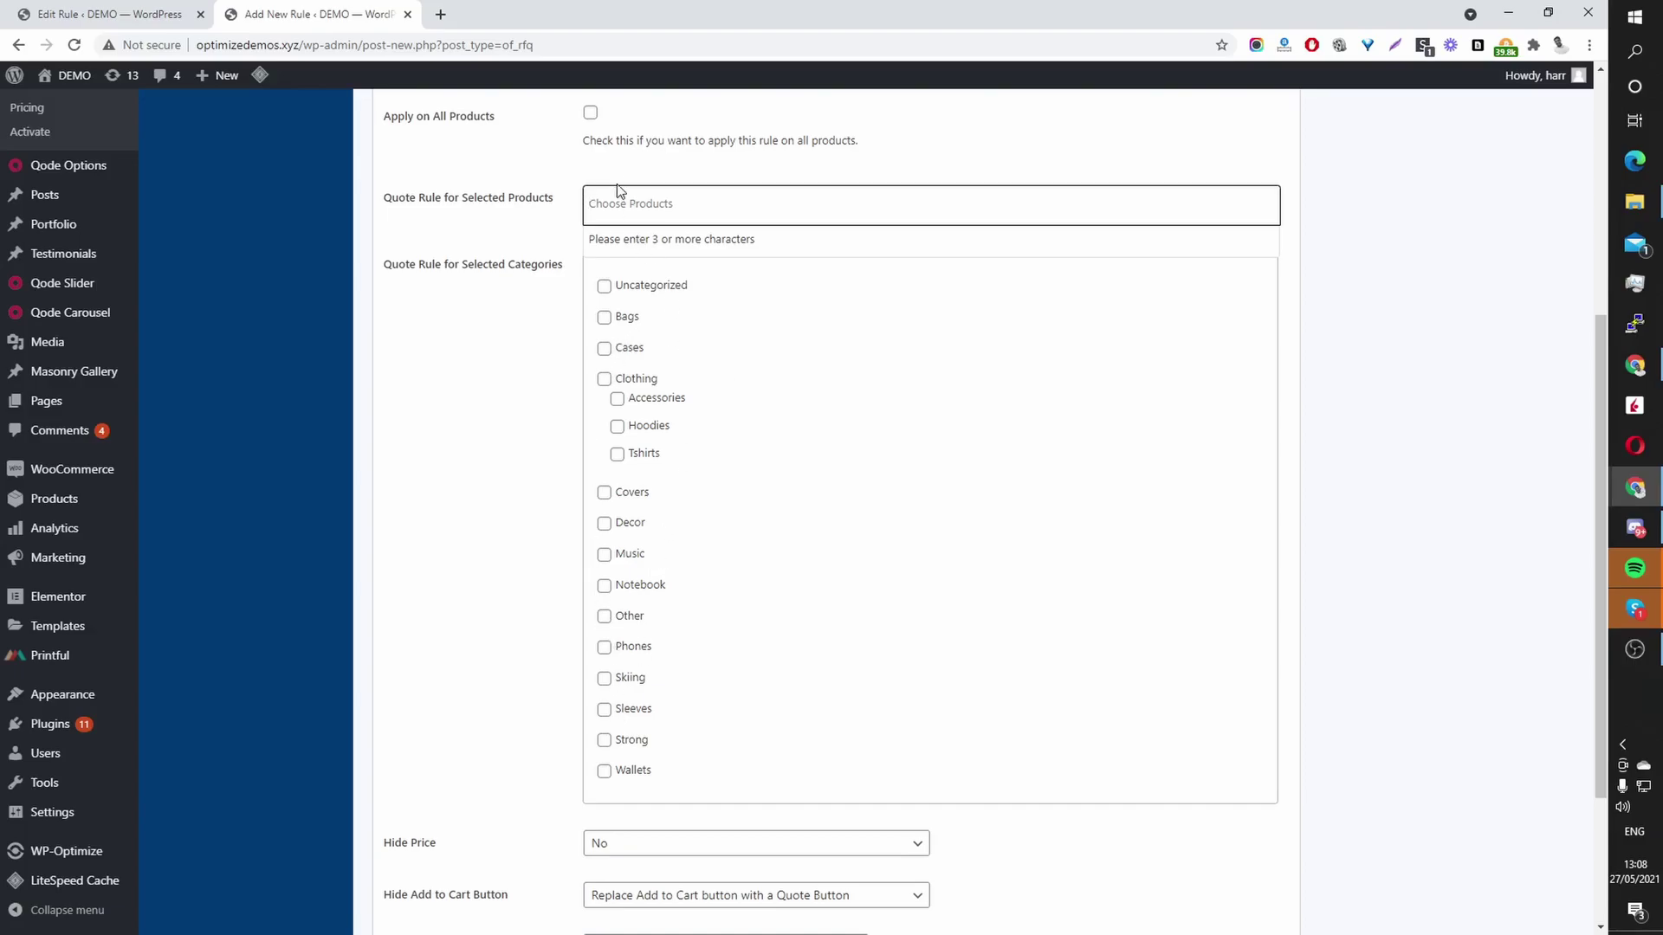
{"action": "scroll", "coordinate": [582, 217], "scroll_direction": "up", "scroll_amount": 1}
{"action": "left_click", "coordinate": [590, 200]}
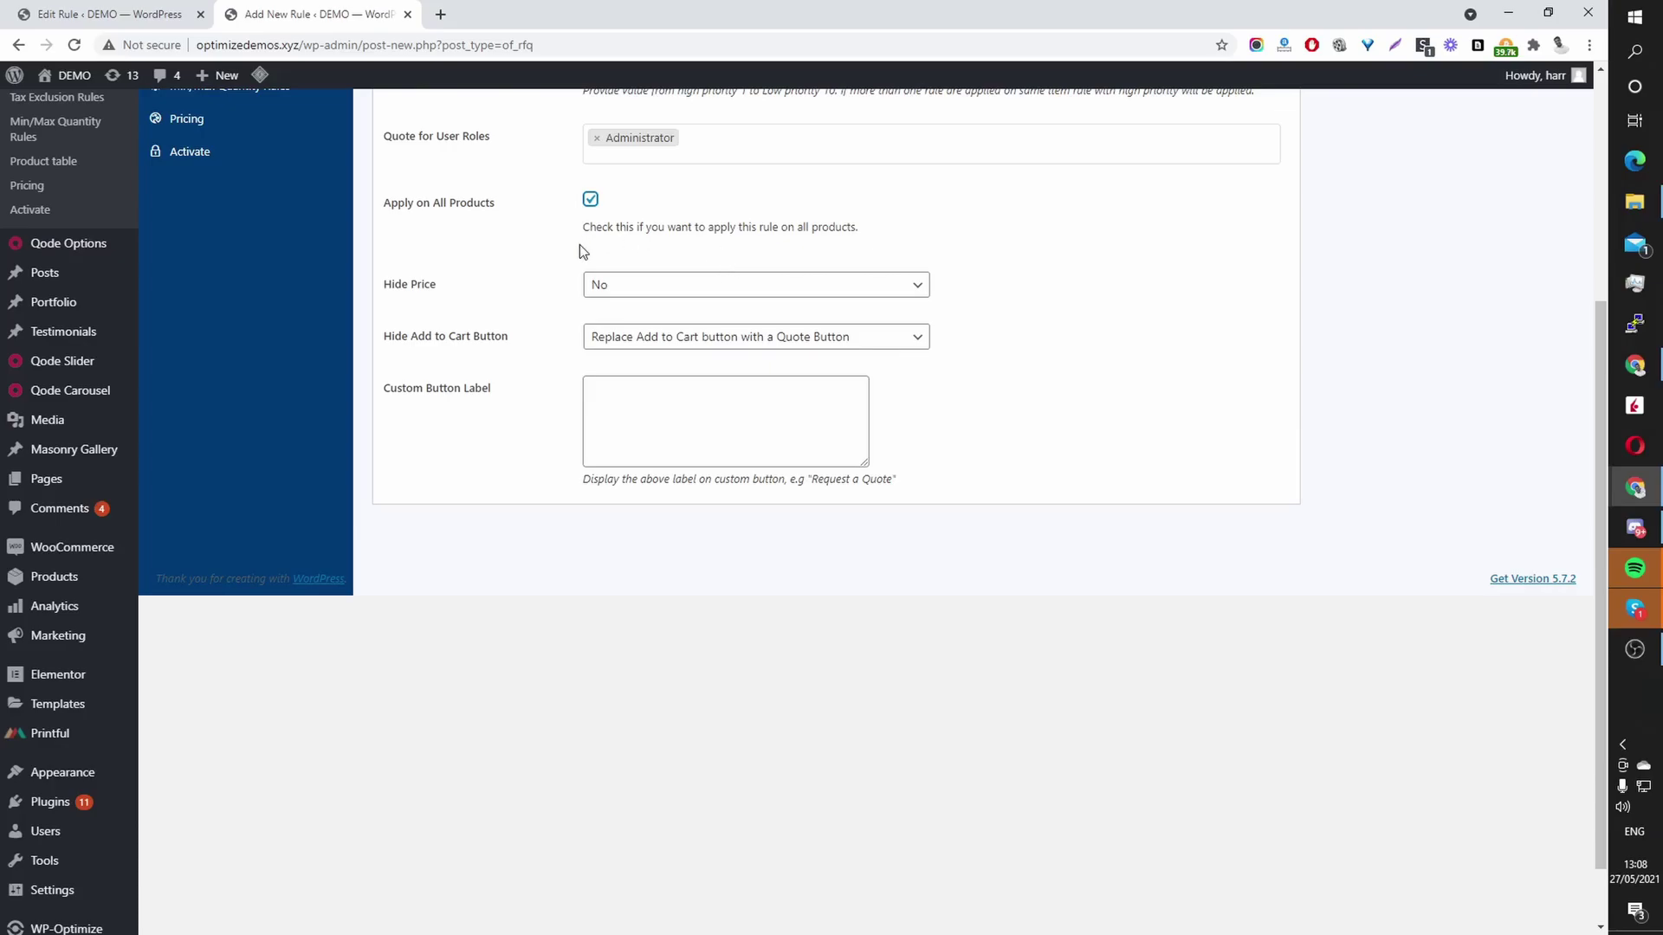
Leave Hide Price at No and choose 'Replace Add to Cart with custom button'
{"action": "left_click", "coordinate": [600, 287]}
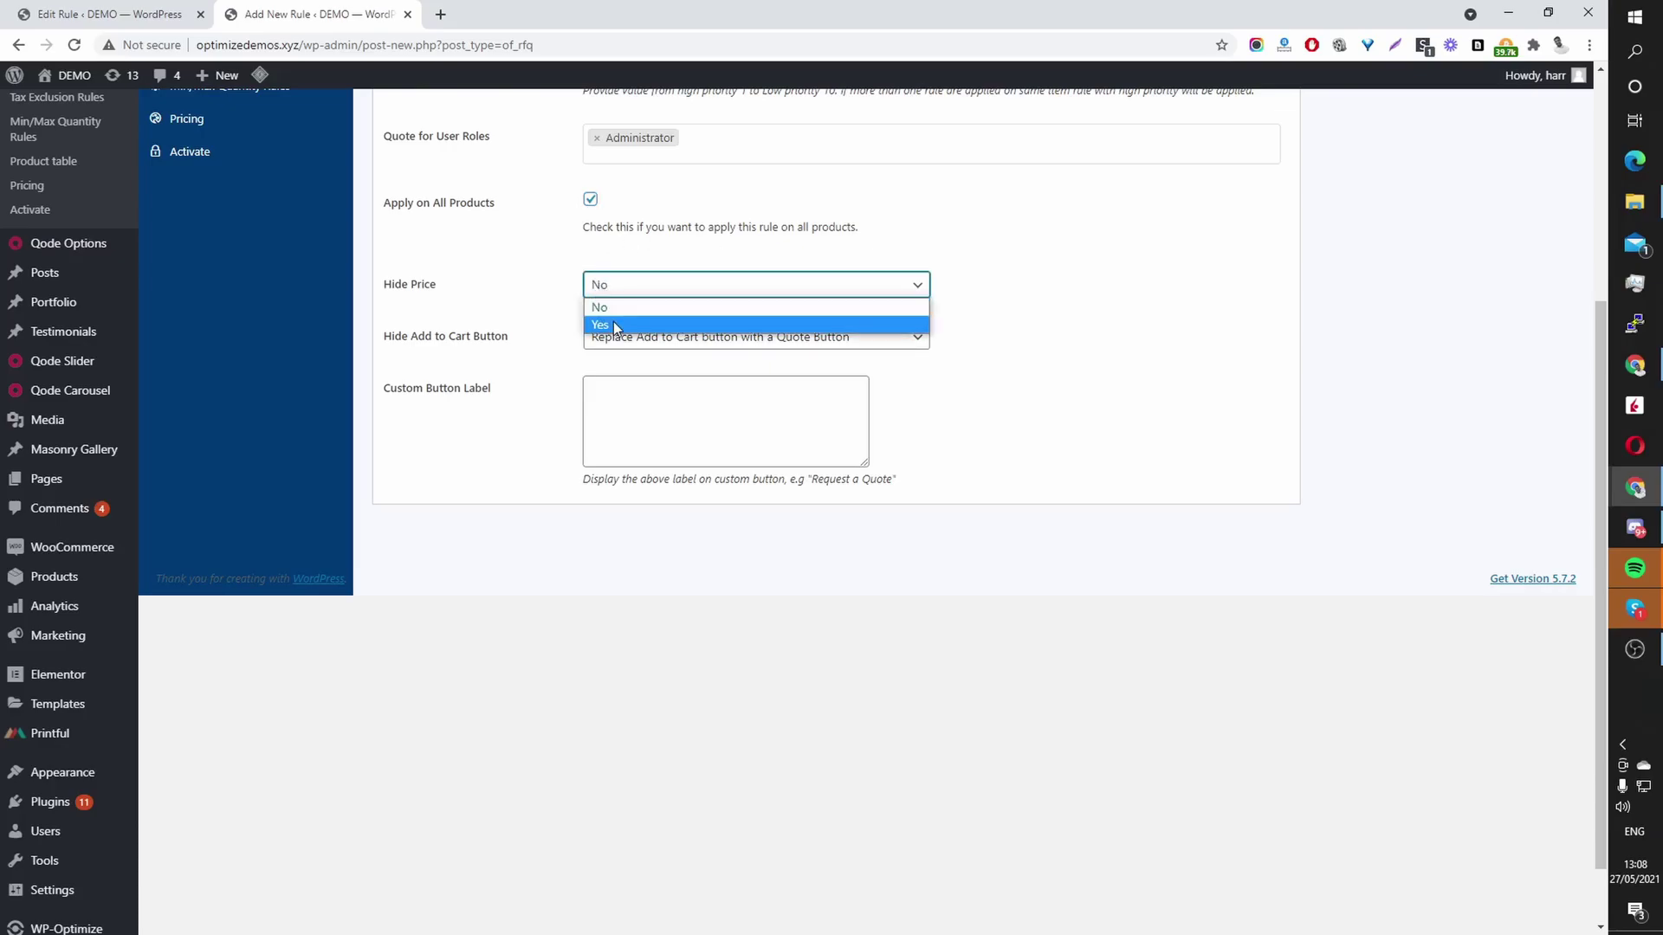
{"action": "left_click", "coordinate": [615, 327]}
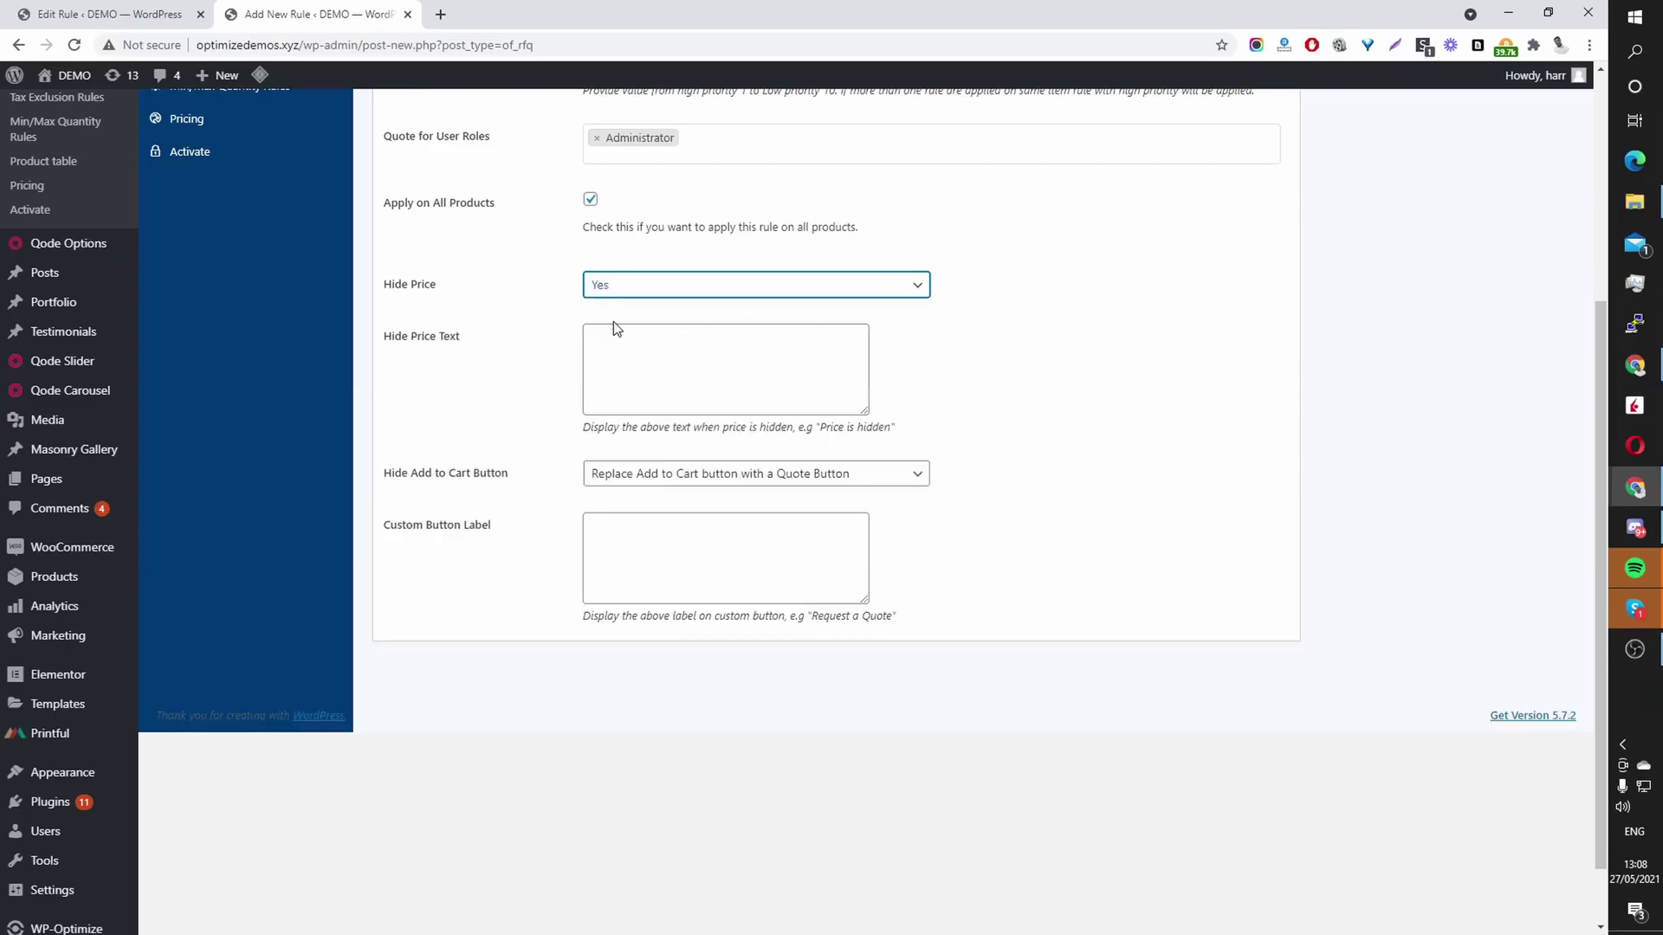
{"action": "left_click", "coordinate": [636, 351]}
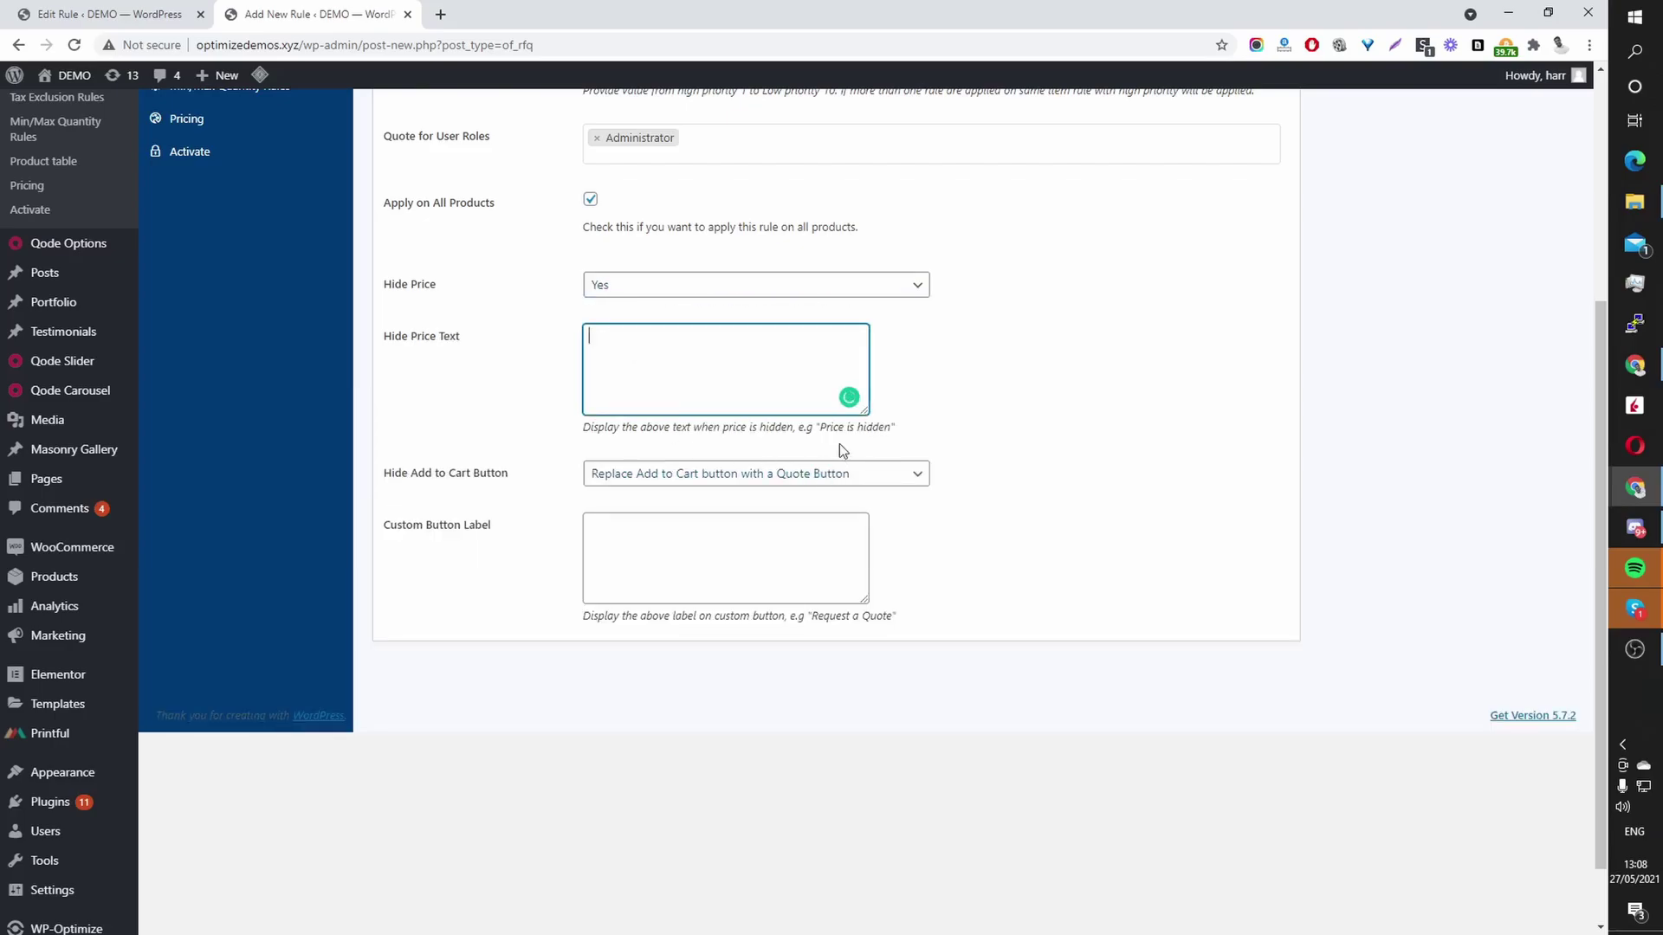
{"action": "left_click_drag", "start_coordinate": [822, 427], "coordinate": [865, 426]}
{"action": "left_click", "coordinate": [600, 279]}
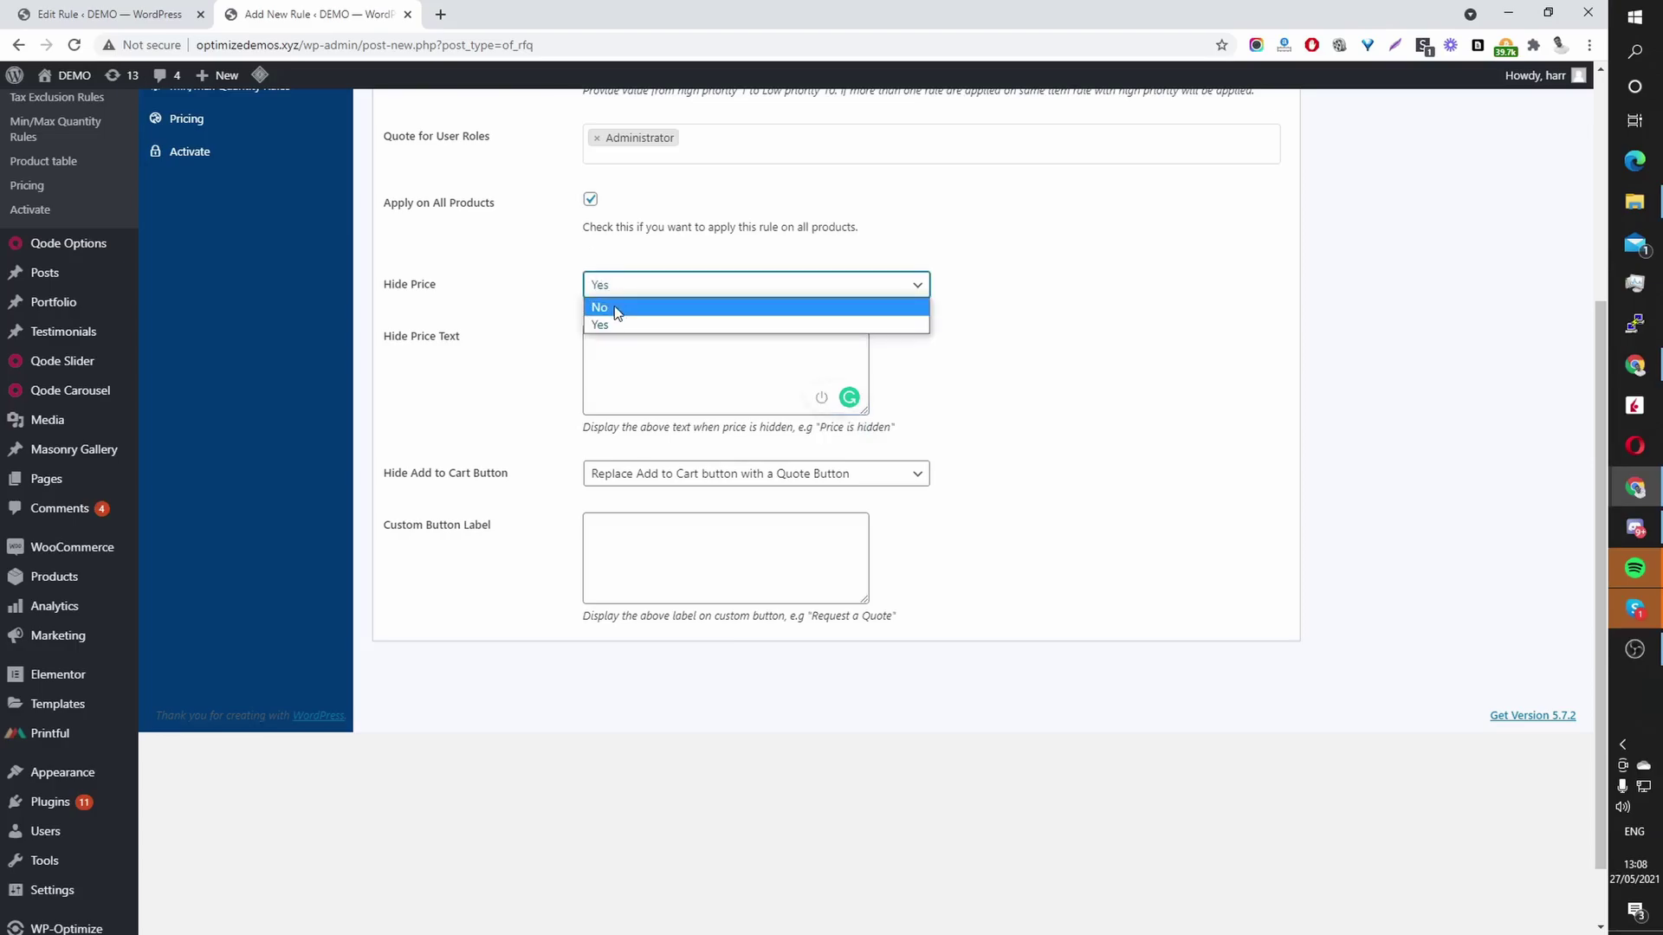
{"action": "left_click", "coordinate": [615, 307]}
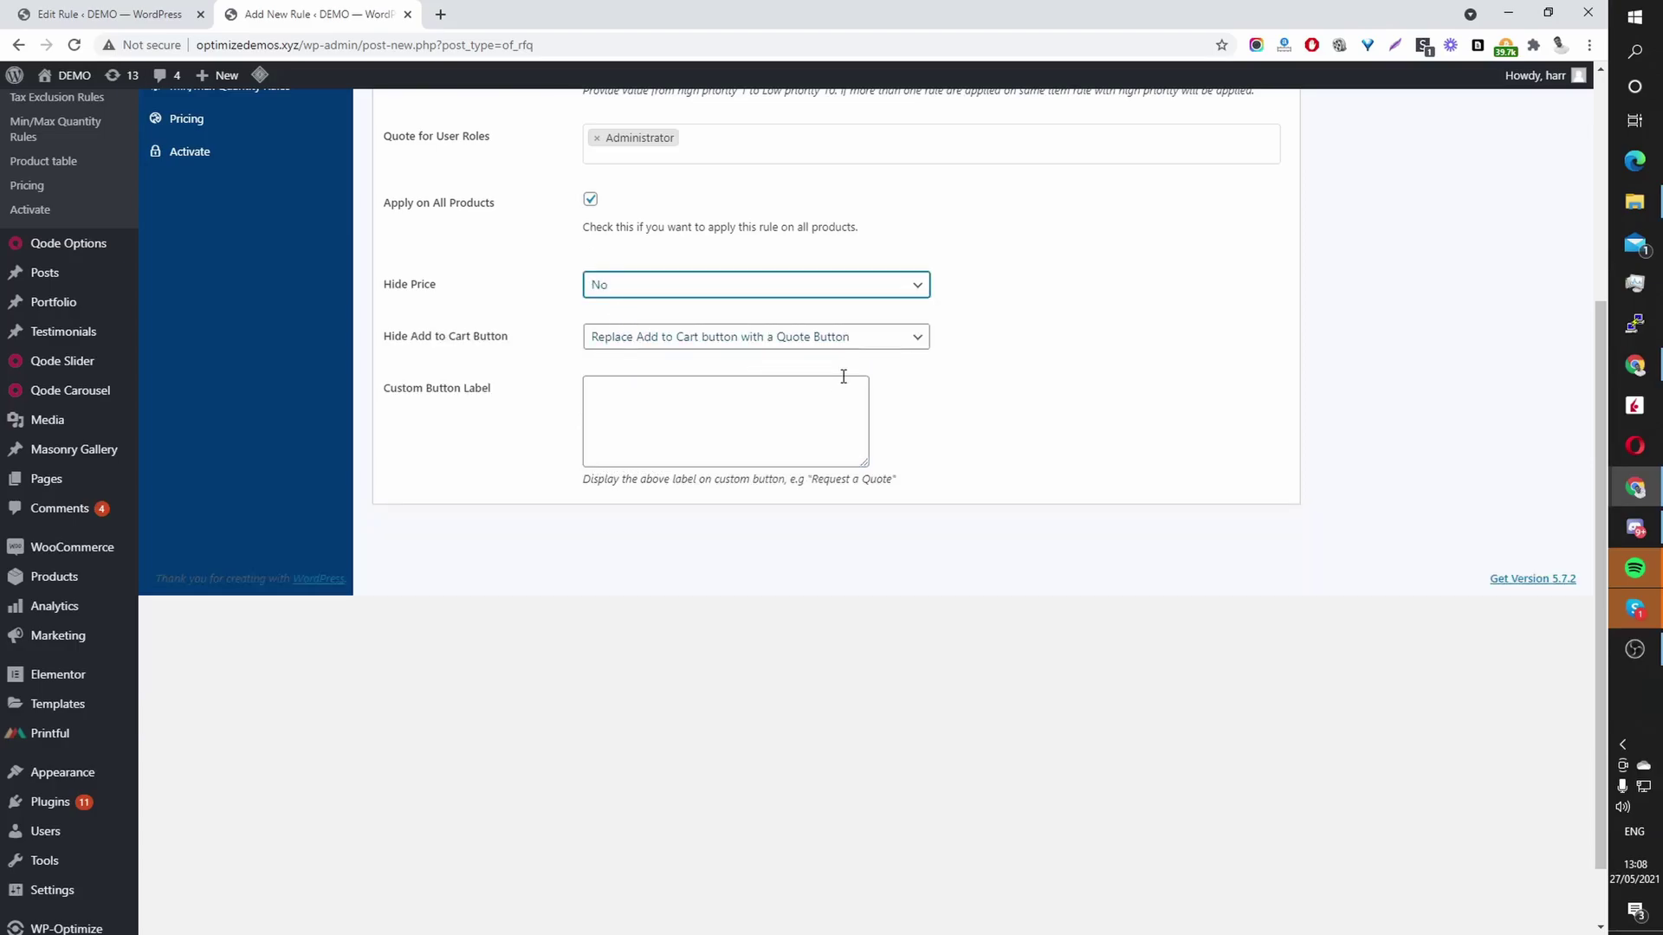
{"action": "left_click", "coordinate": [703, 336]}
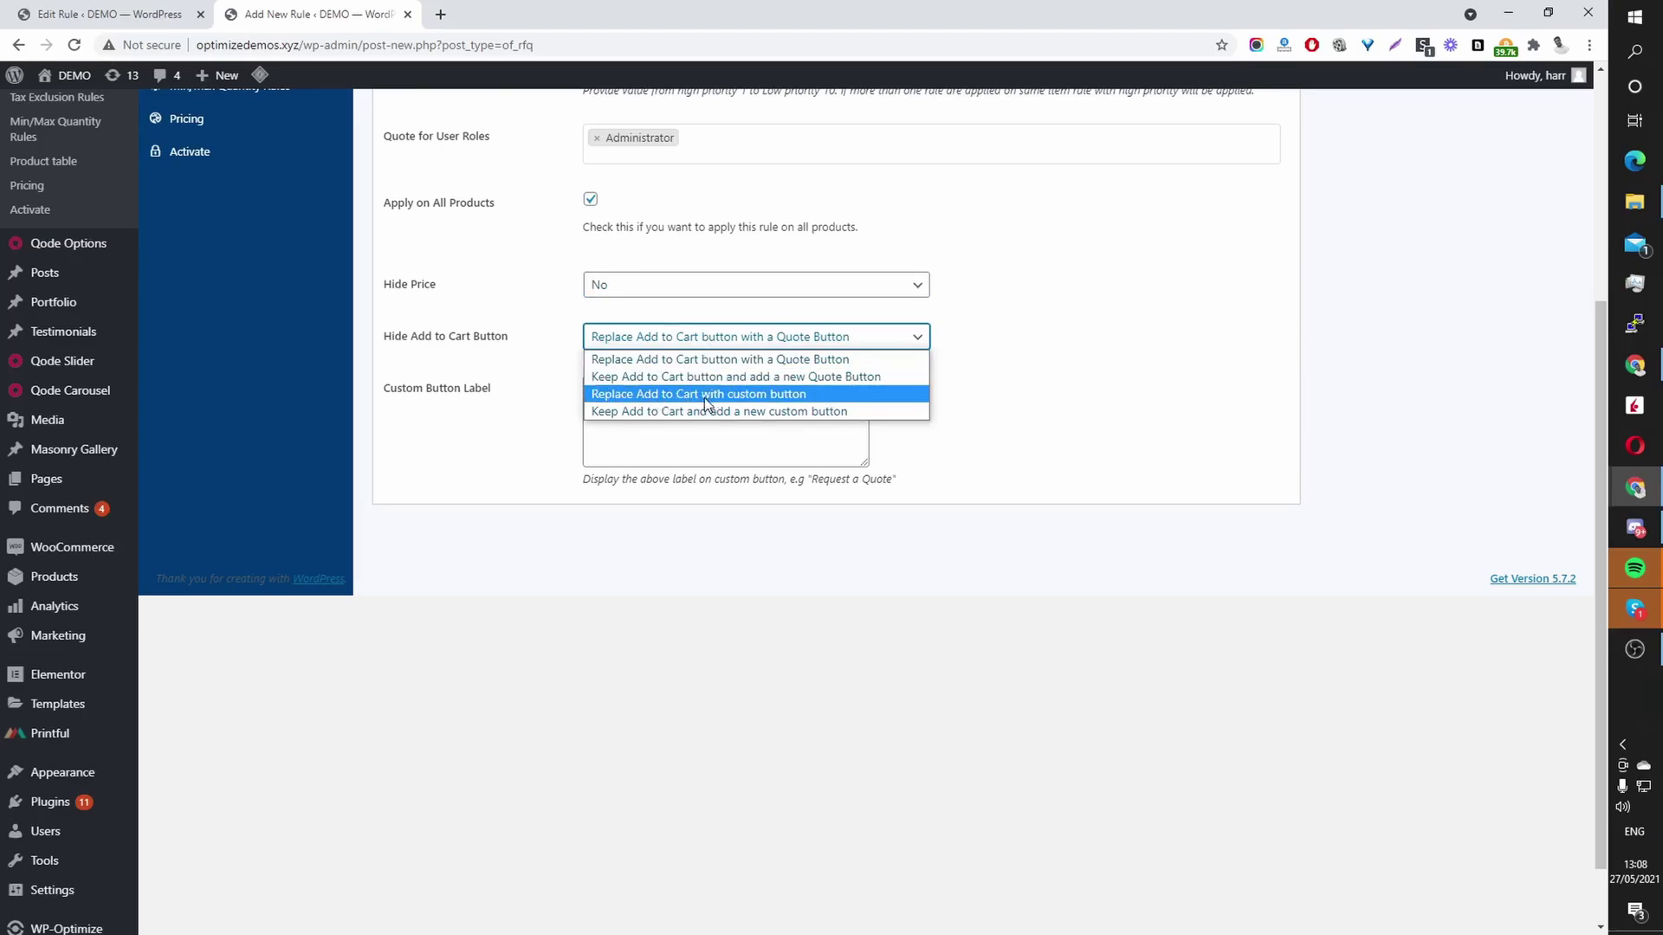
{"action": "left_click", "coordinate": [751, 397]}
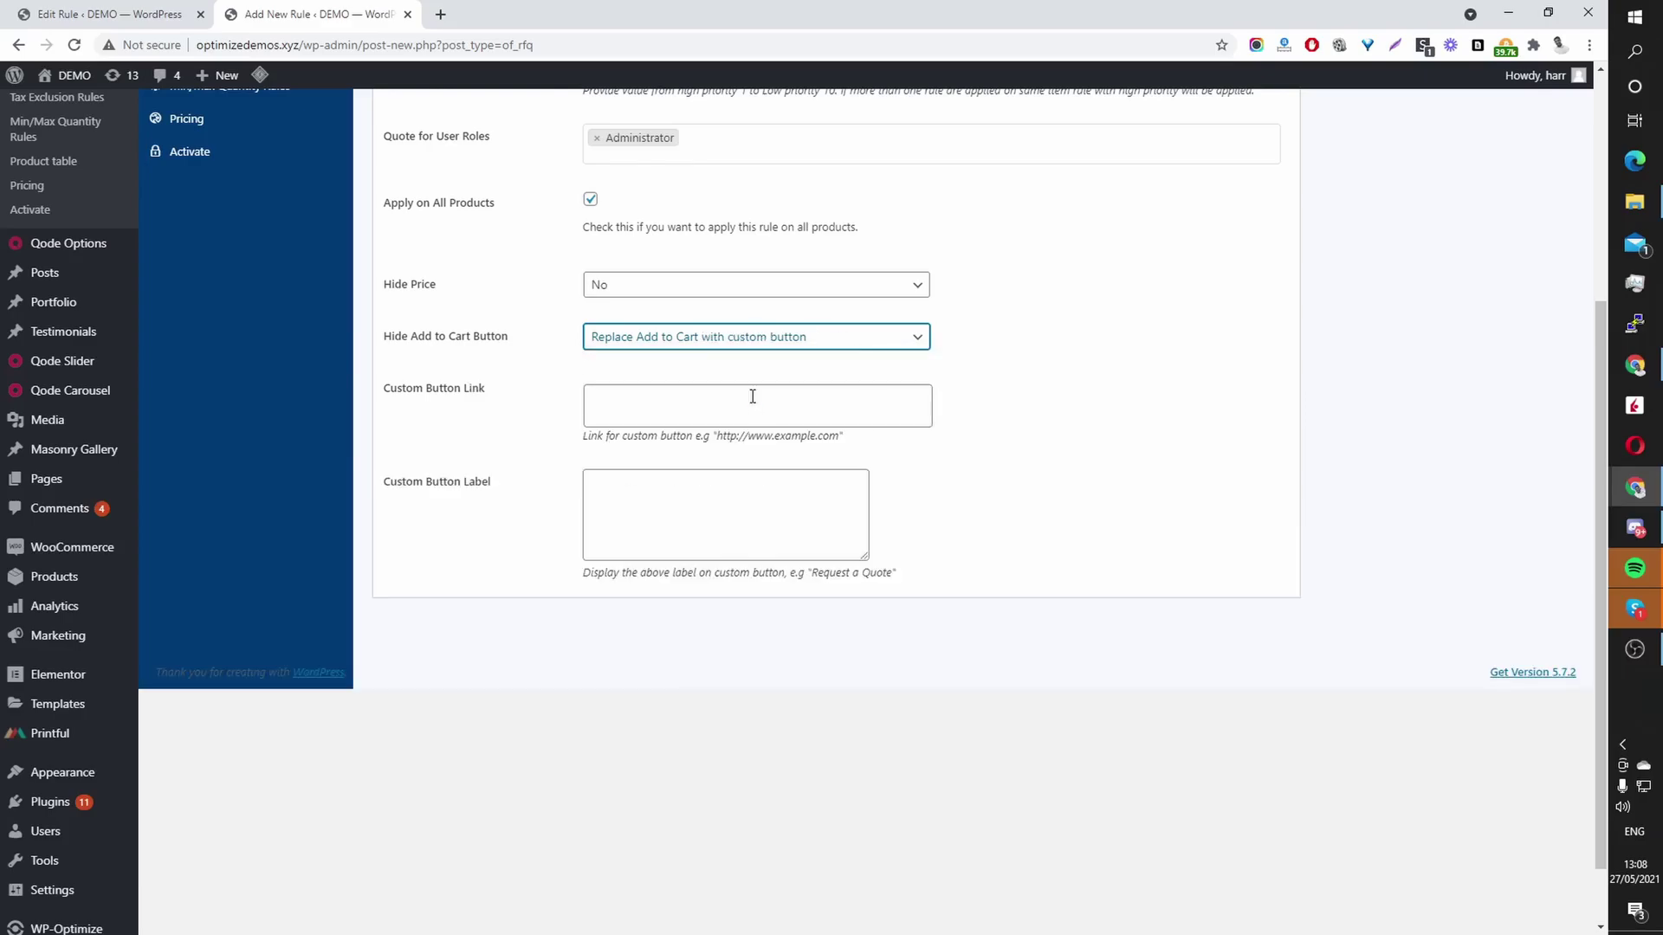
{"action": "left_click", "coordinate": [721, 523]}
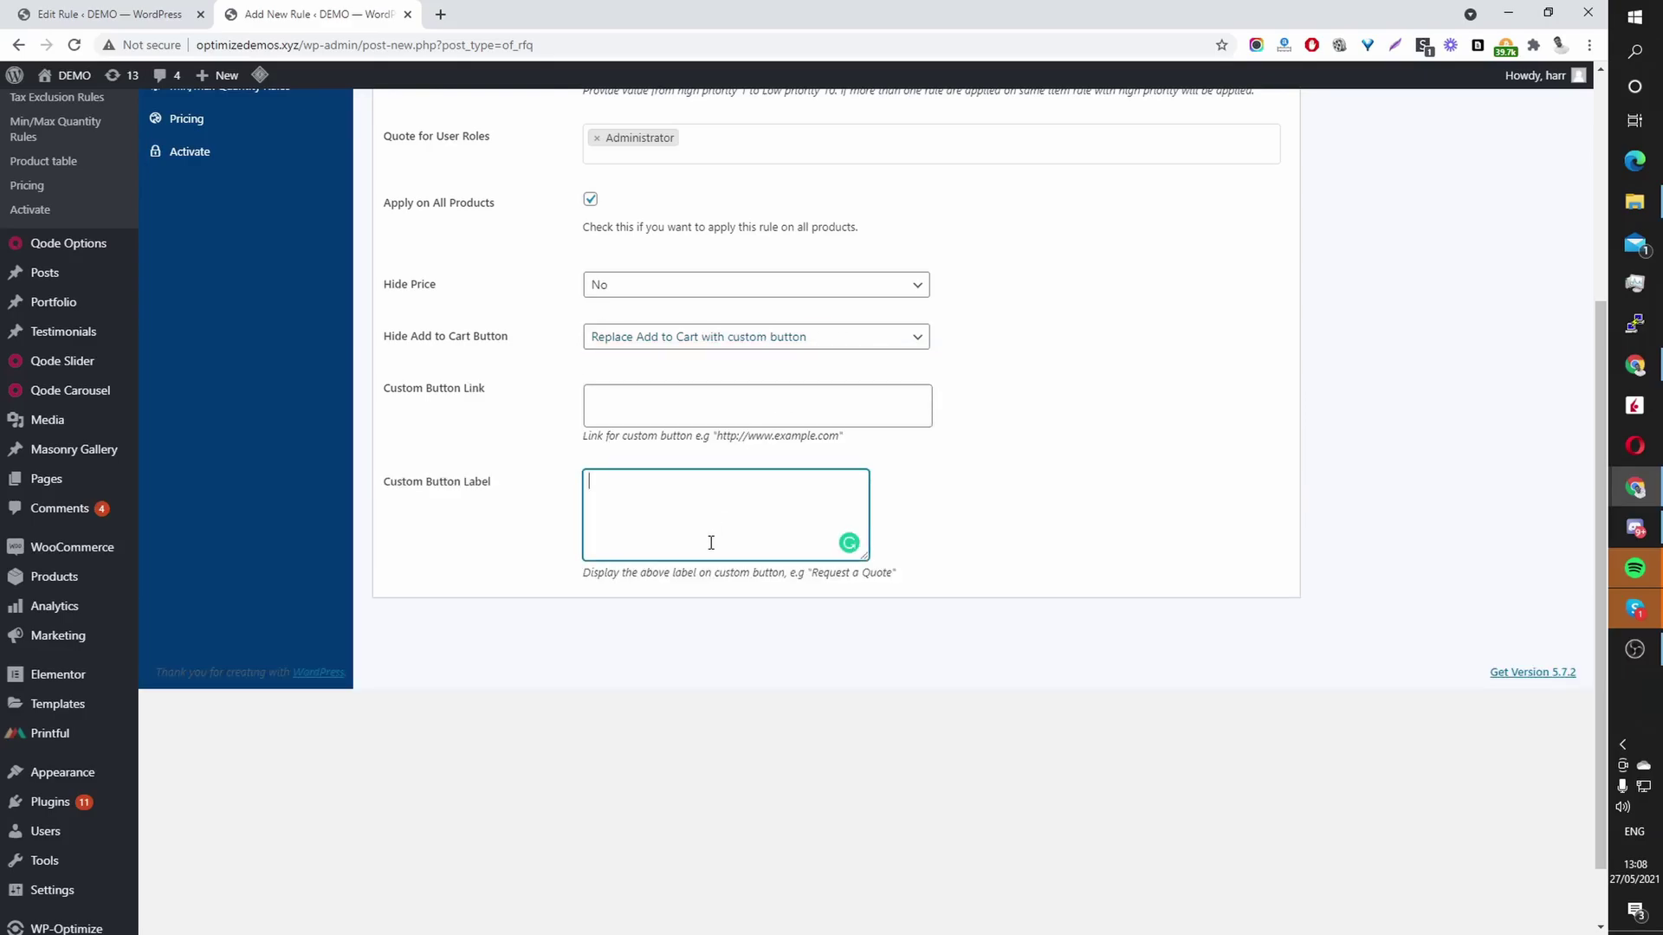
{"action": "type", "text": "Call us for price"}
{"action": "mouse_move", "coordinate": [668, 484]}
{"action": "left_click", "coordinate": [649, 404]}
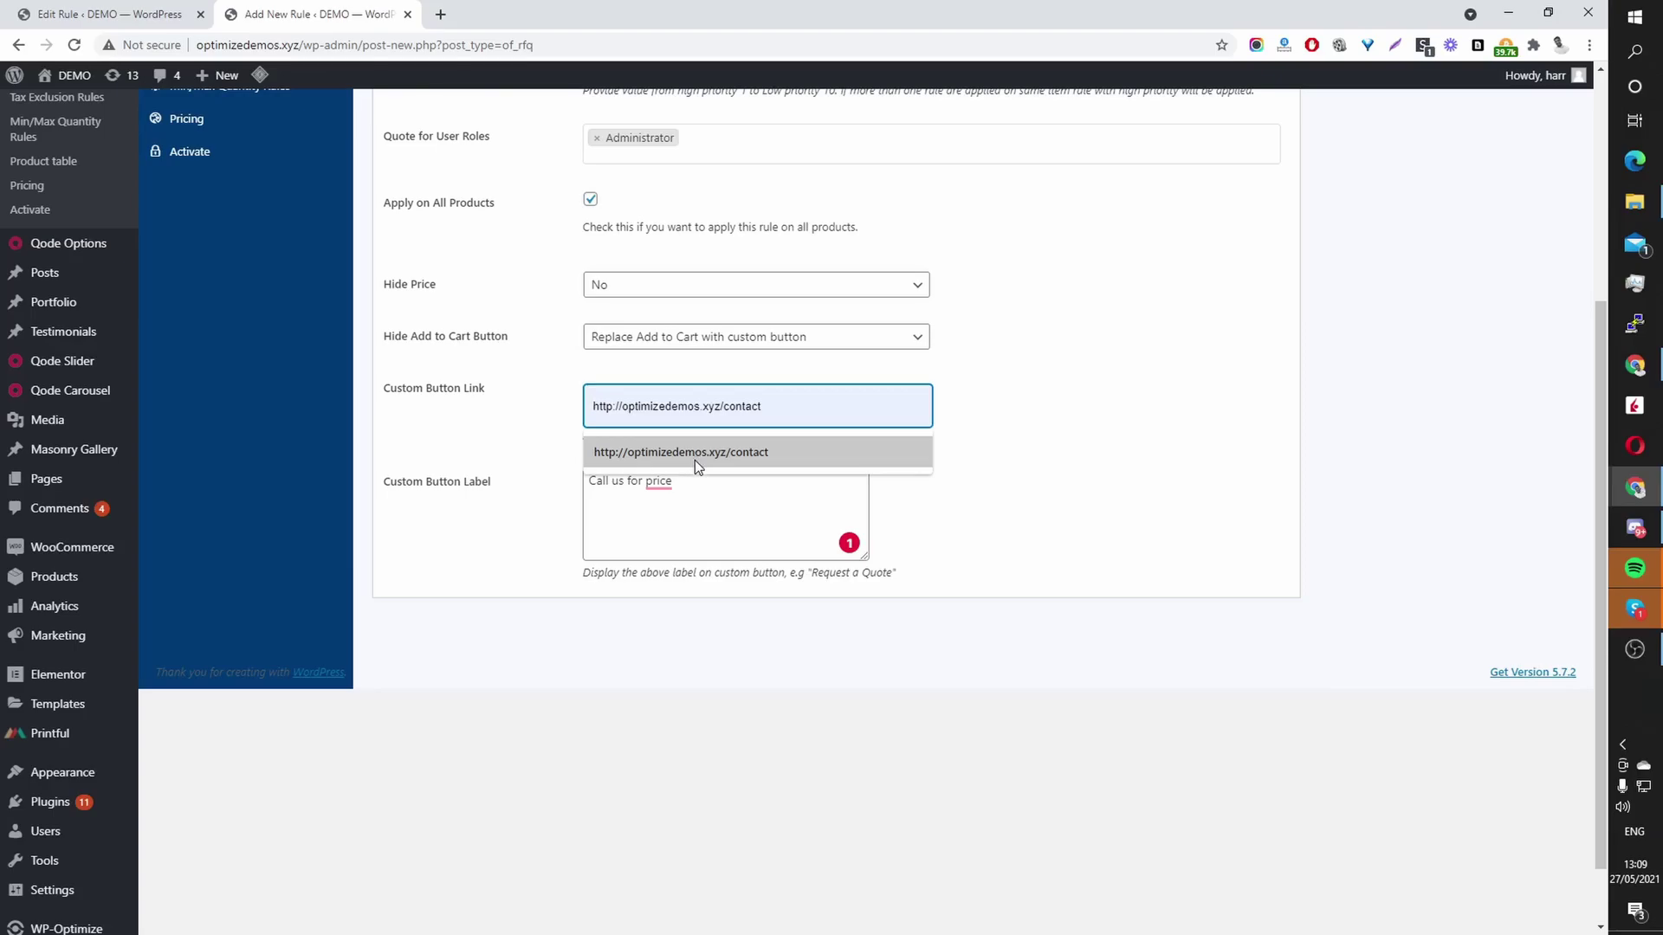
{"action": "left_click", "coordinate": [703, 459]}
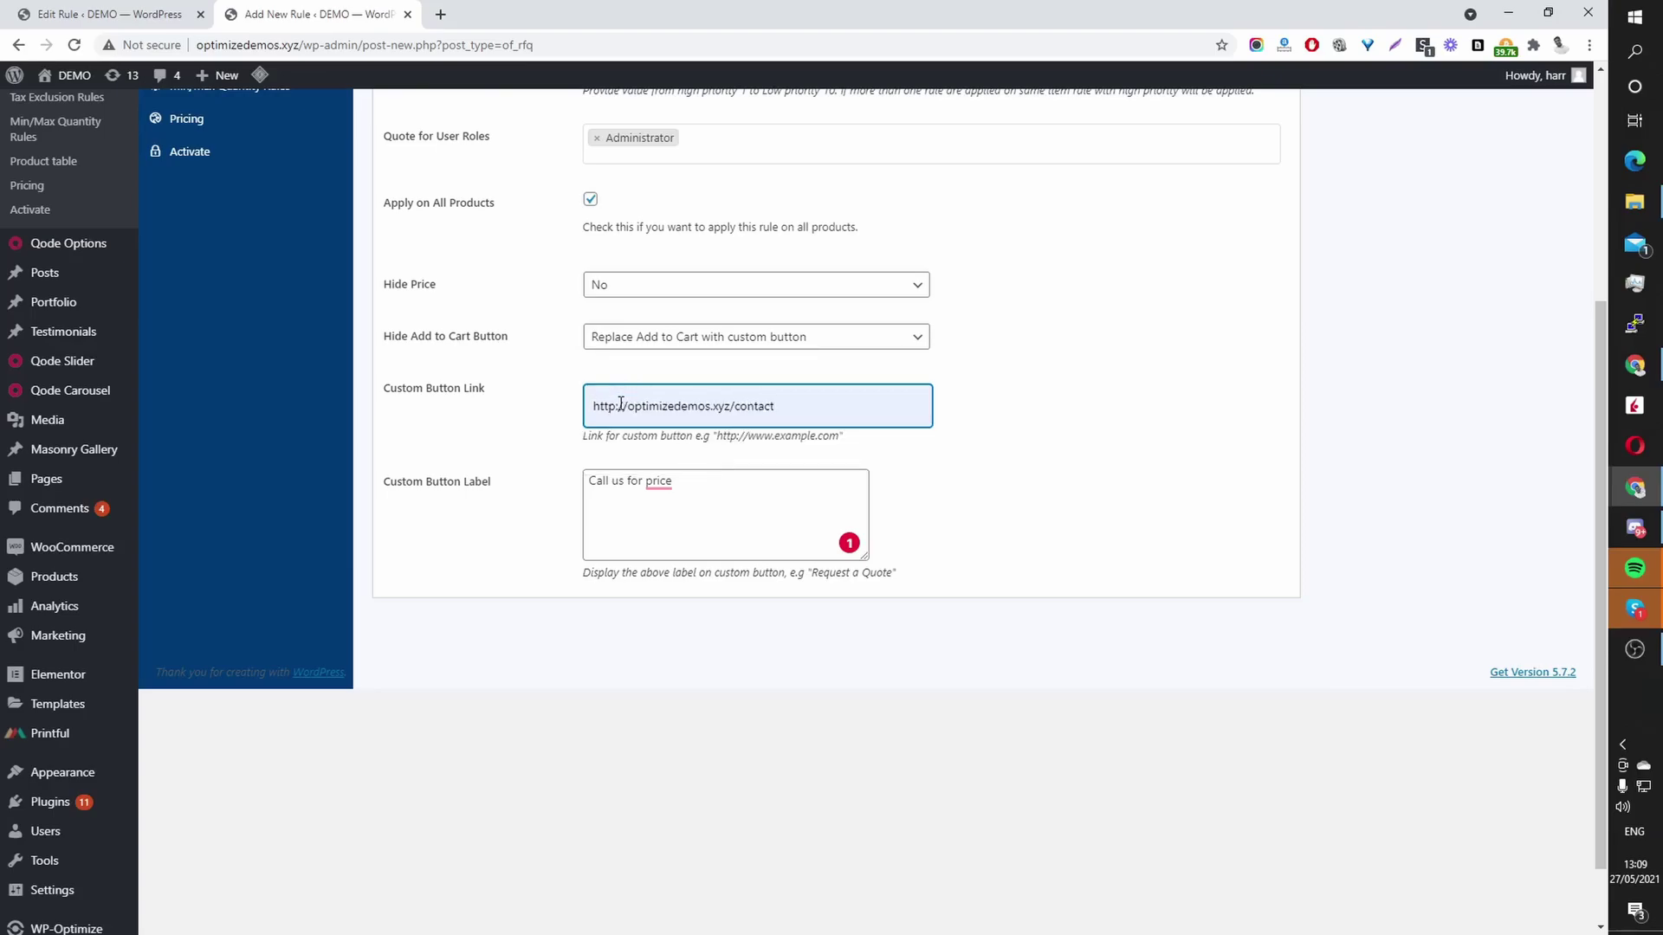
{"action": "left_click_drag", "start_coordinate": [616, 406], "coordinate": [1097, 443]}
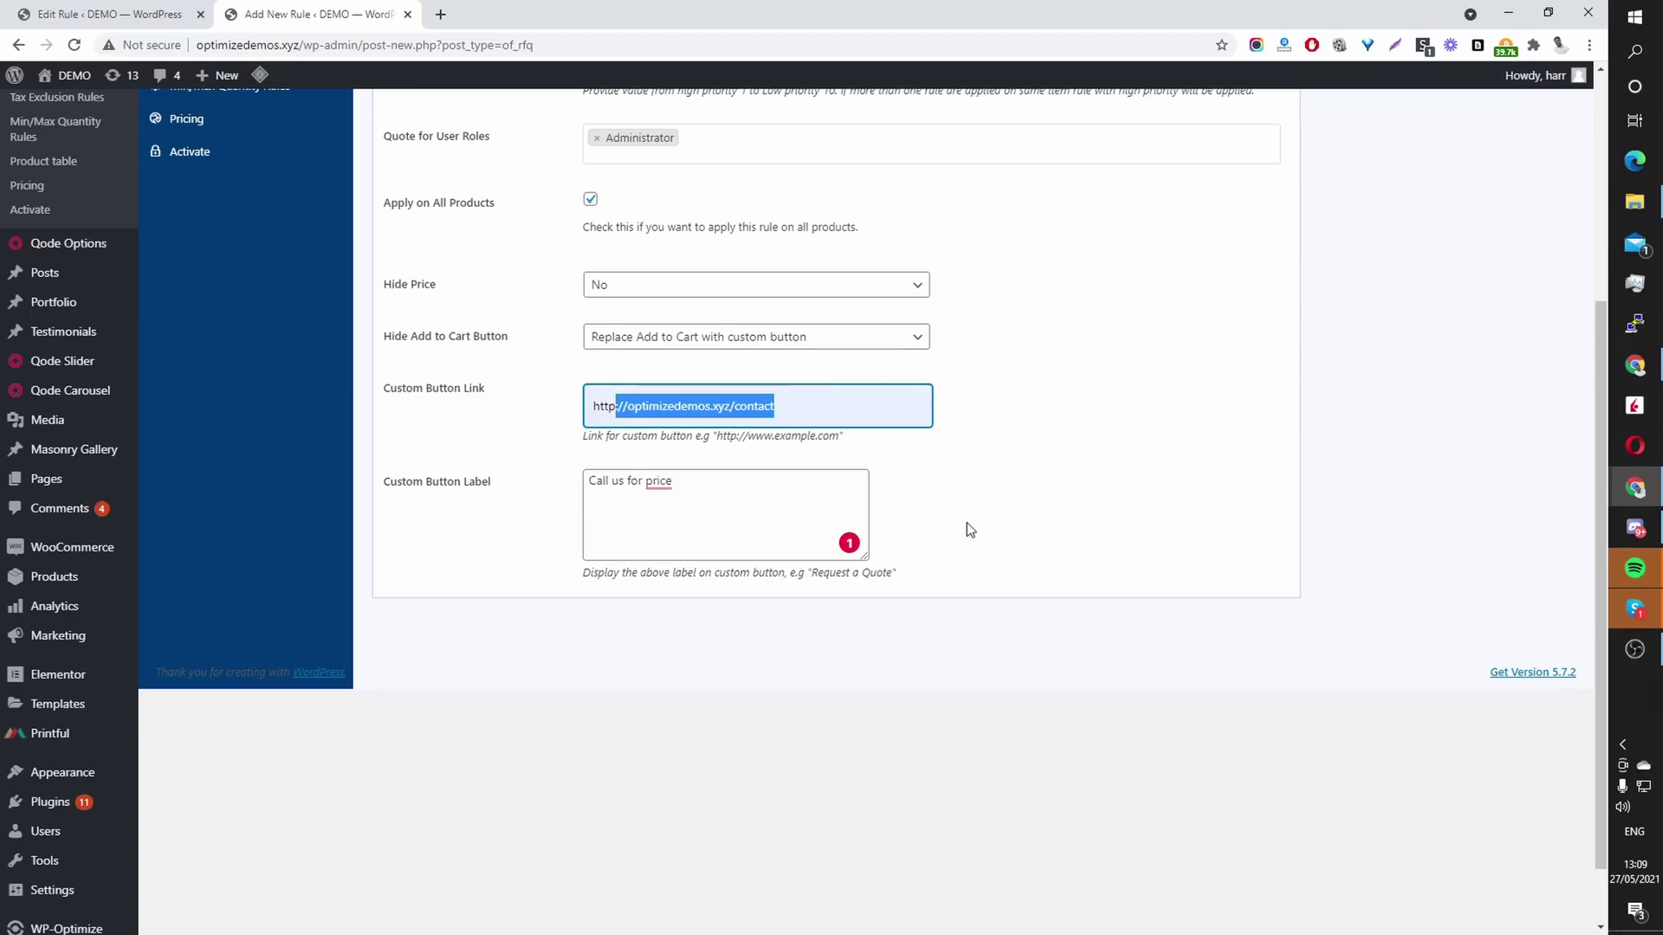
{"action": "scroll", "coordinate": [977, 528], "scroll_direction": "up", "scroll_amount": 4}
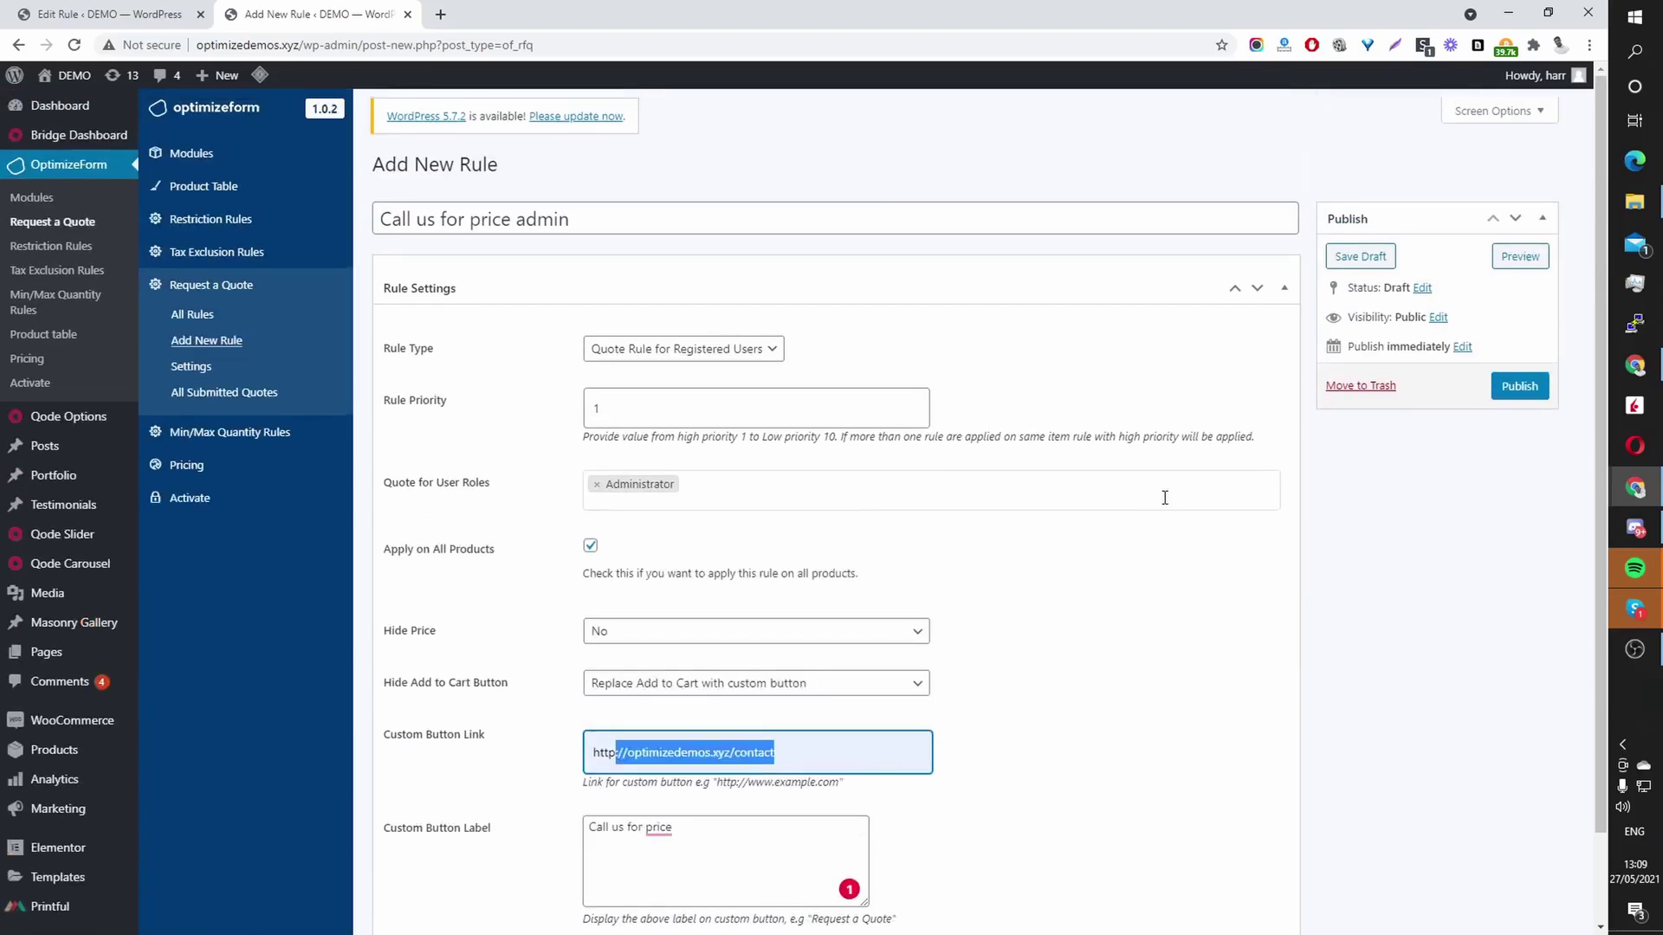
Publish the rule and check Laptop Leather Sleeve shows $59.00 with a Call Us For Price button
{"action": "left_click", "coordinate": [1520, 385]}
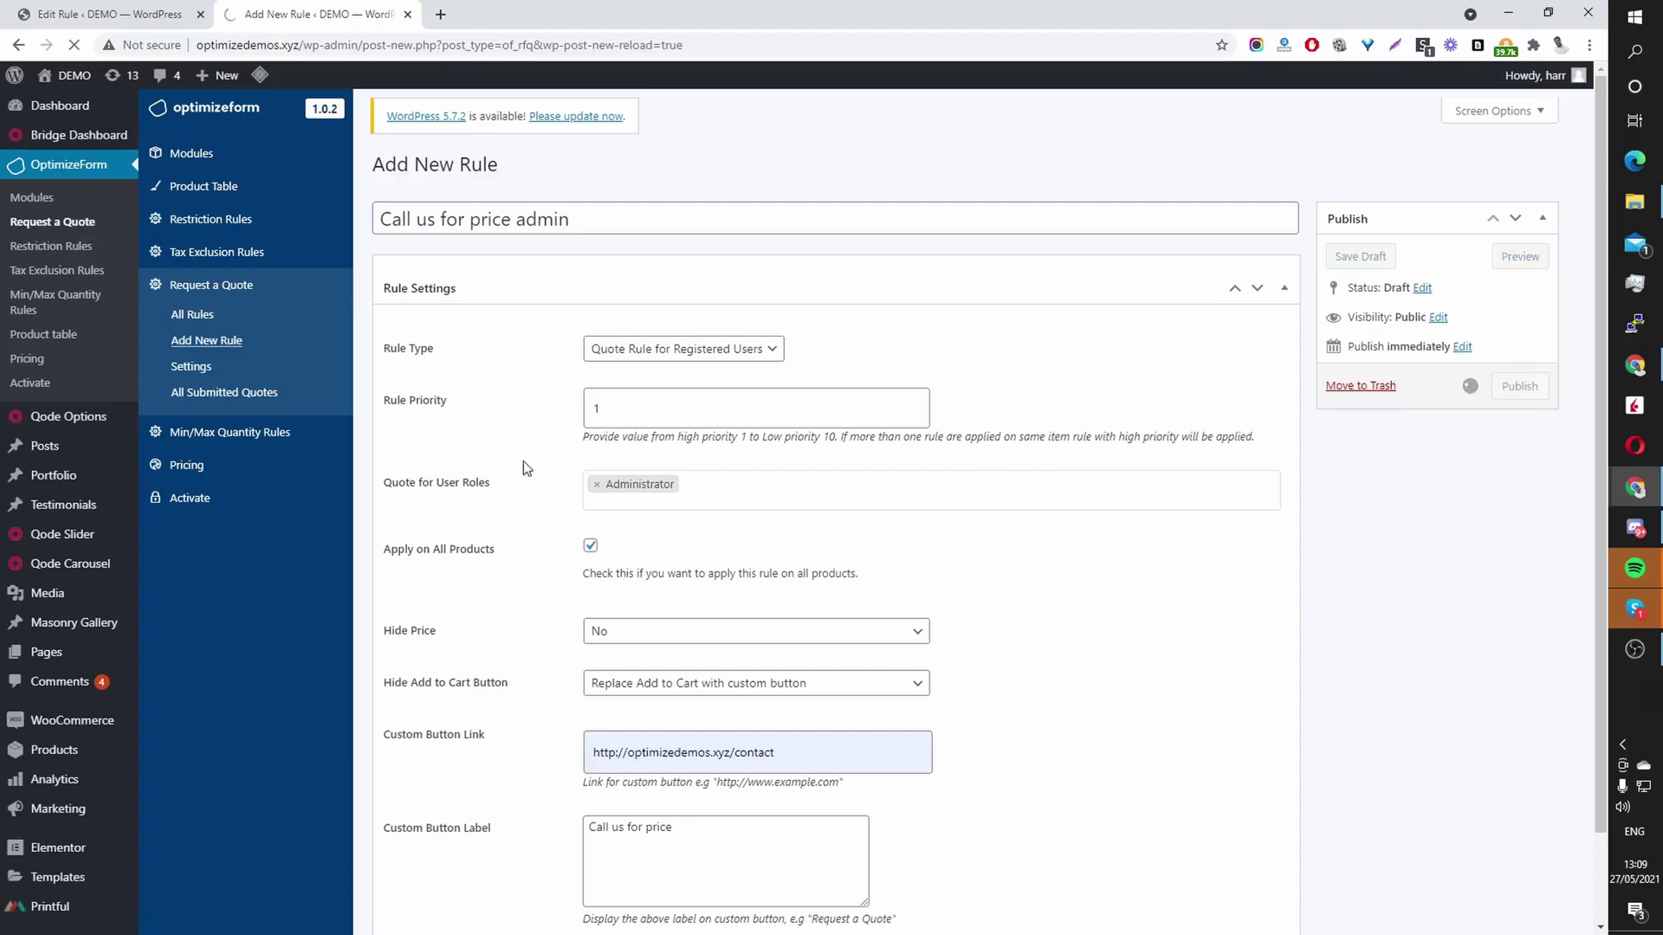
{"action": "mouse_move", "coordinate": [72, 81]}
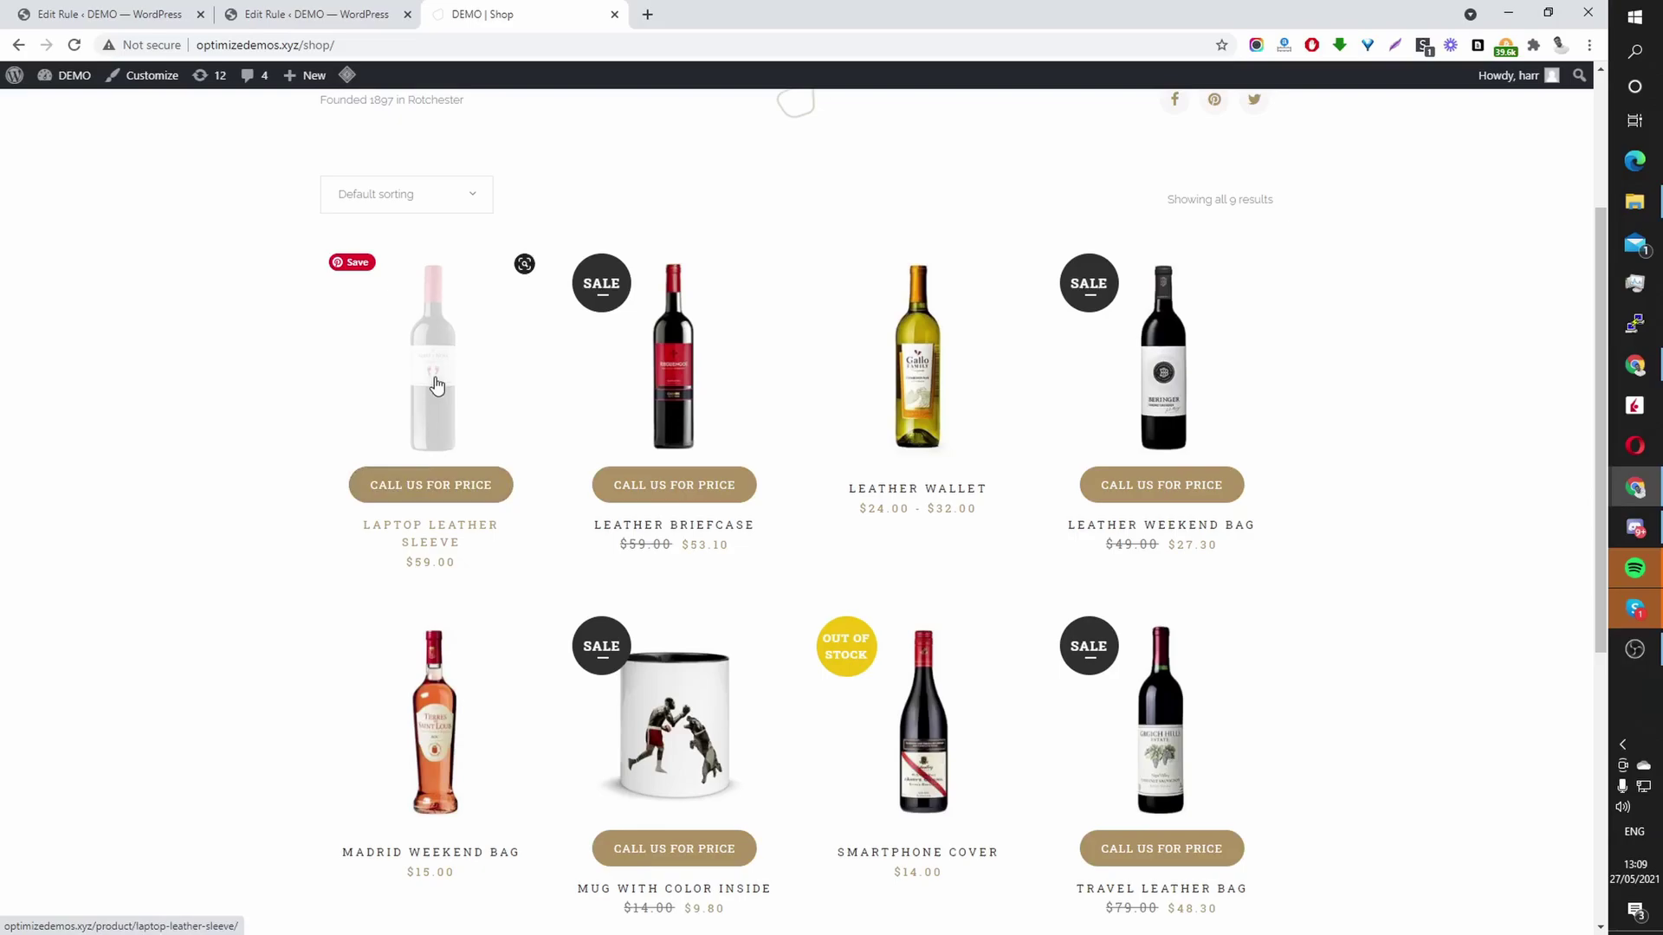
{"action": "left_click", "coordinate": [432, 382]}
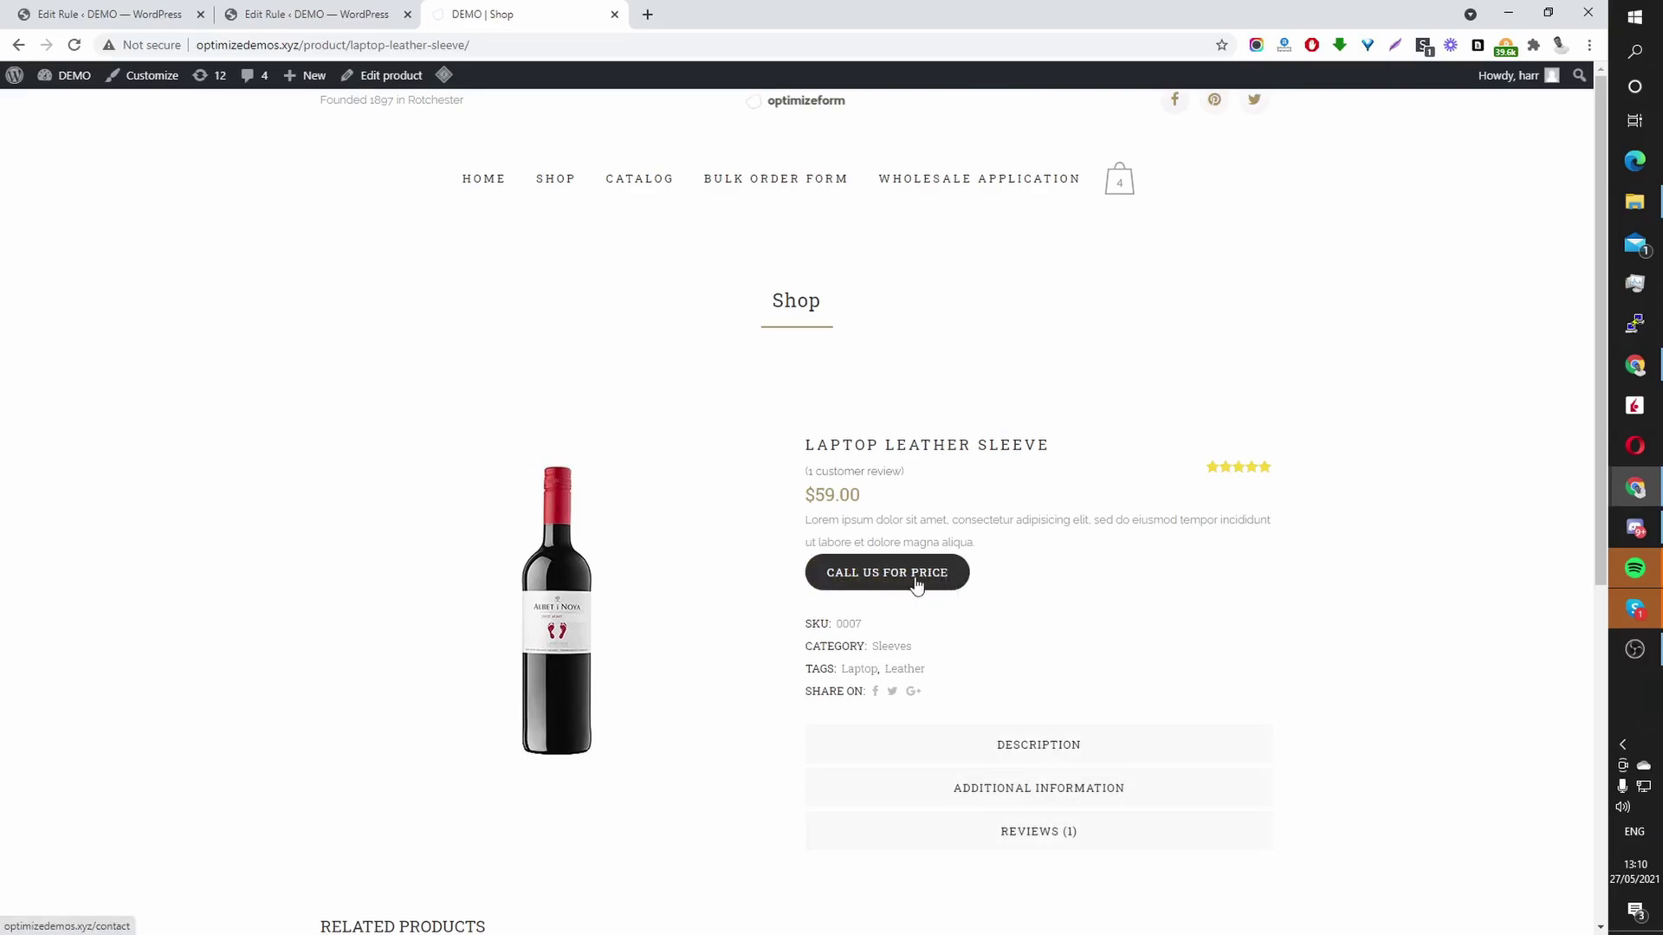
Back in the rule editor, delete the contact URL from Custom Button Link, keeping the label
{"action": "left_click", "coordinate": [312, 8]}
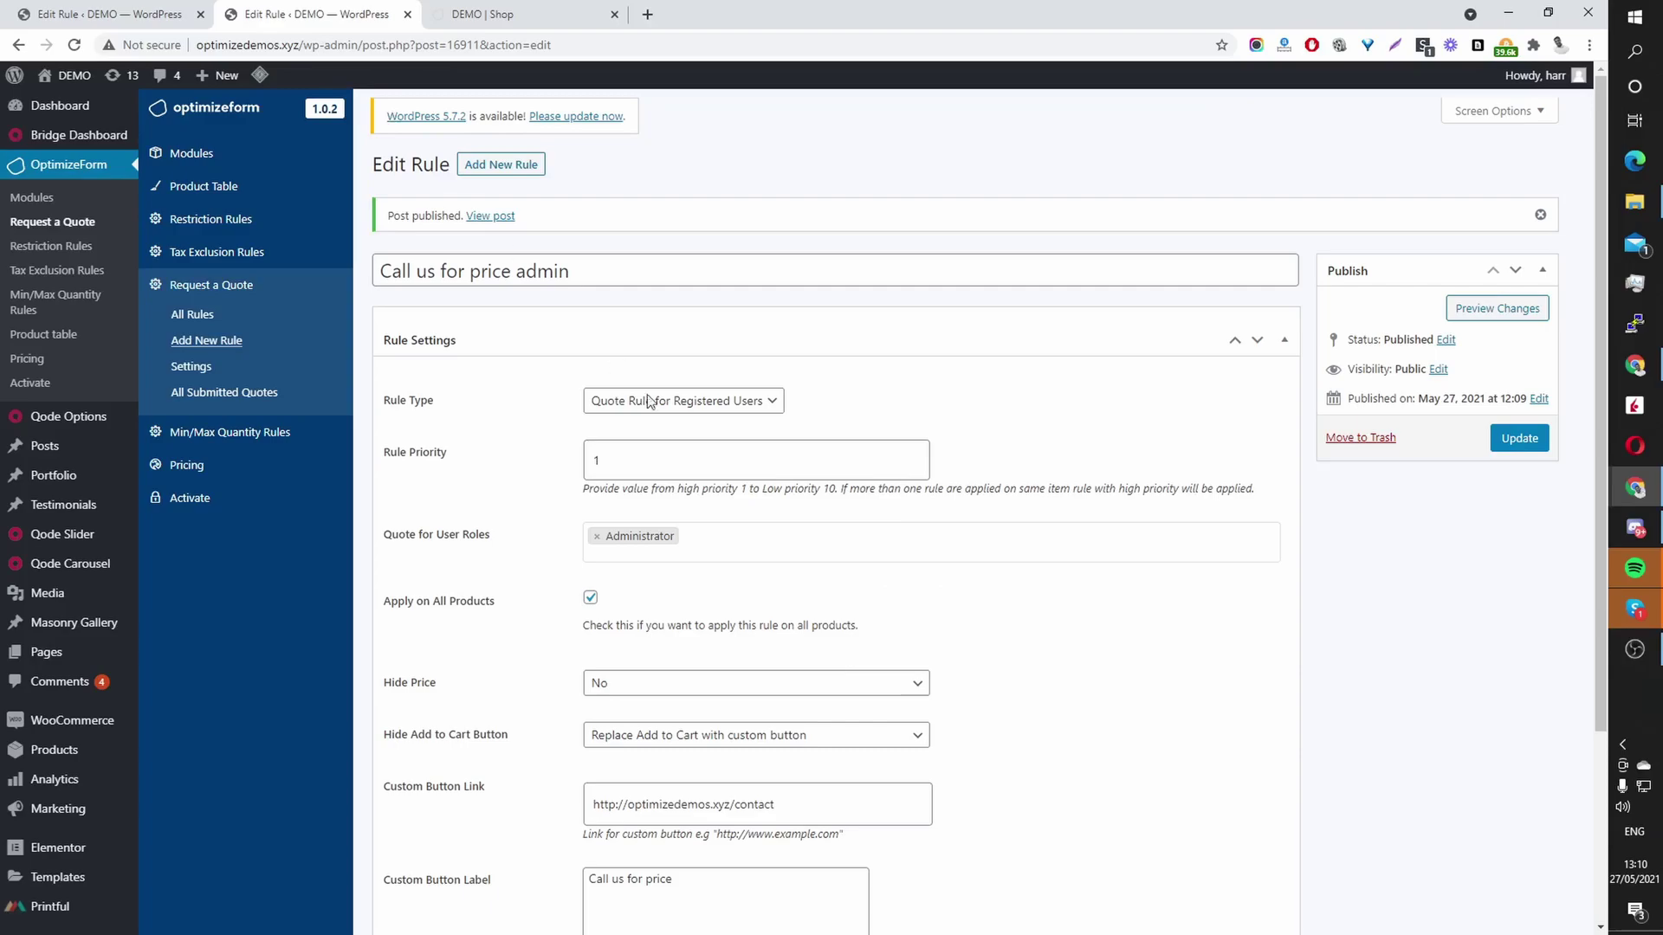
{"action": "scroll", "coordinate": [709, 479], "scroll_direction": "down", "scroll_amount": 3}
{"action": "scroll", "coordinate": [807, 597], "scroll_direction": "down", "scroll_amount": 1}
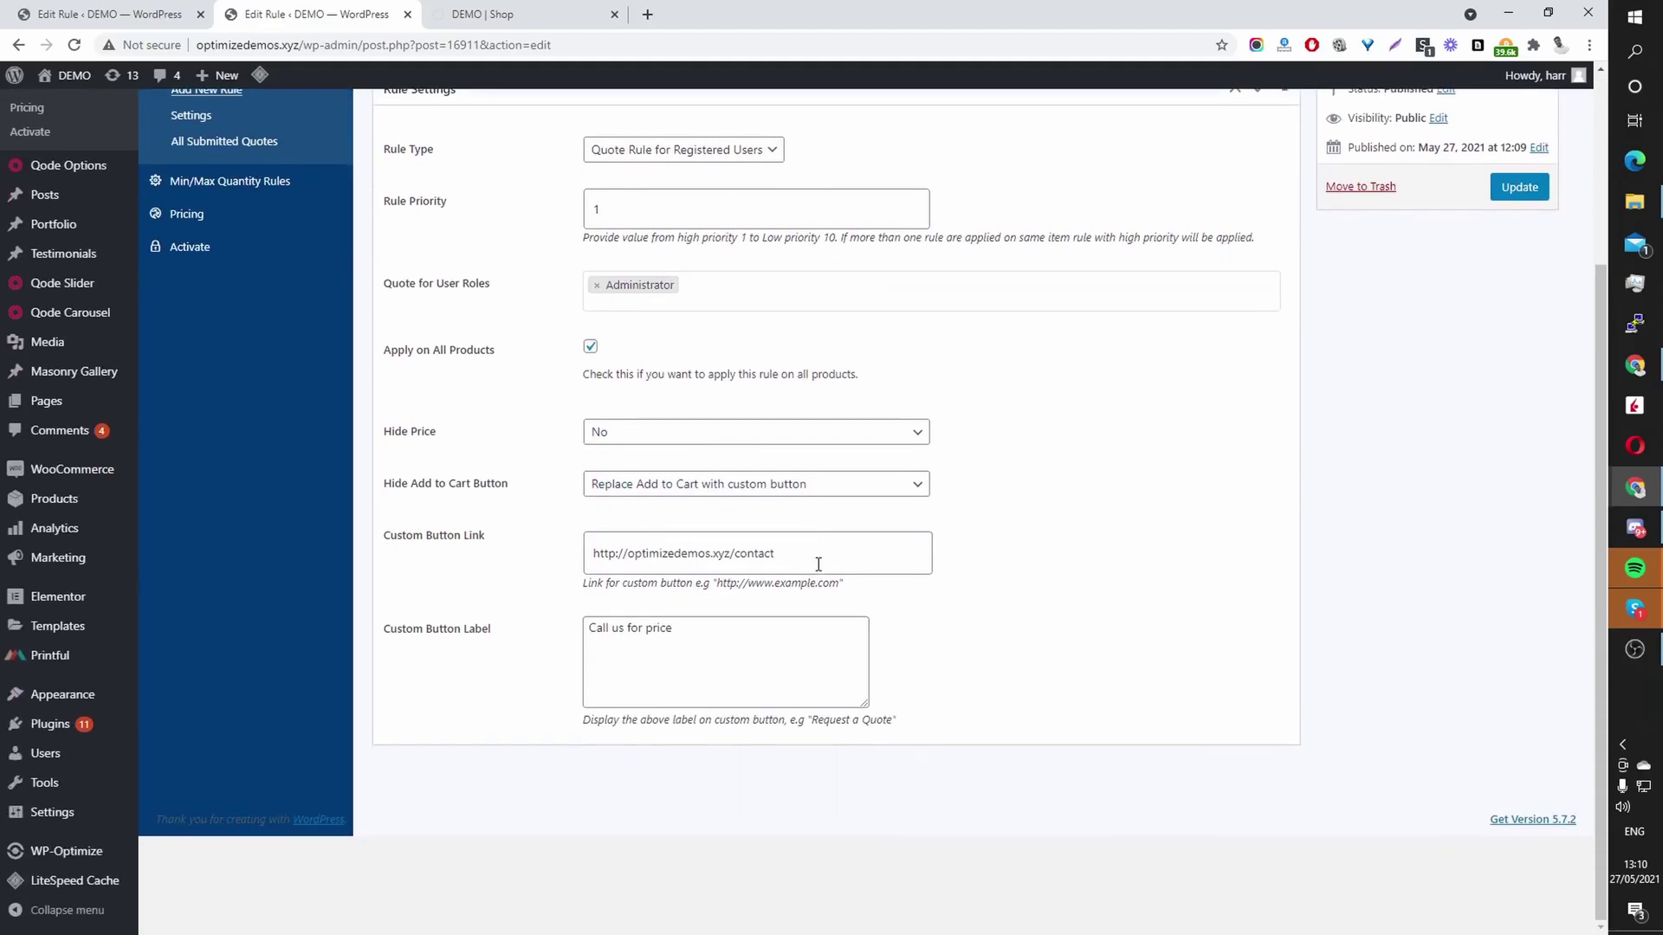
{"action": "left_click_drag", "start_coordinate": [816, 559], "coordinate": [505, 559]}
{"action": "key", "text": "BackSpace"}
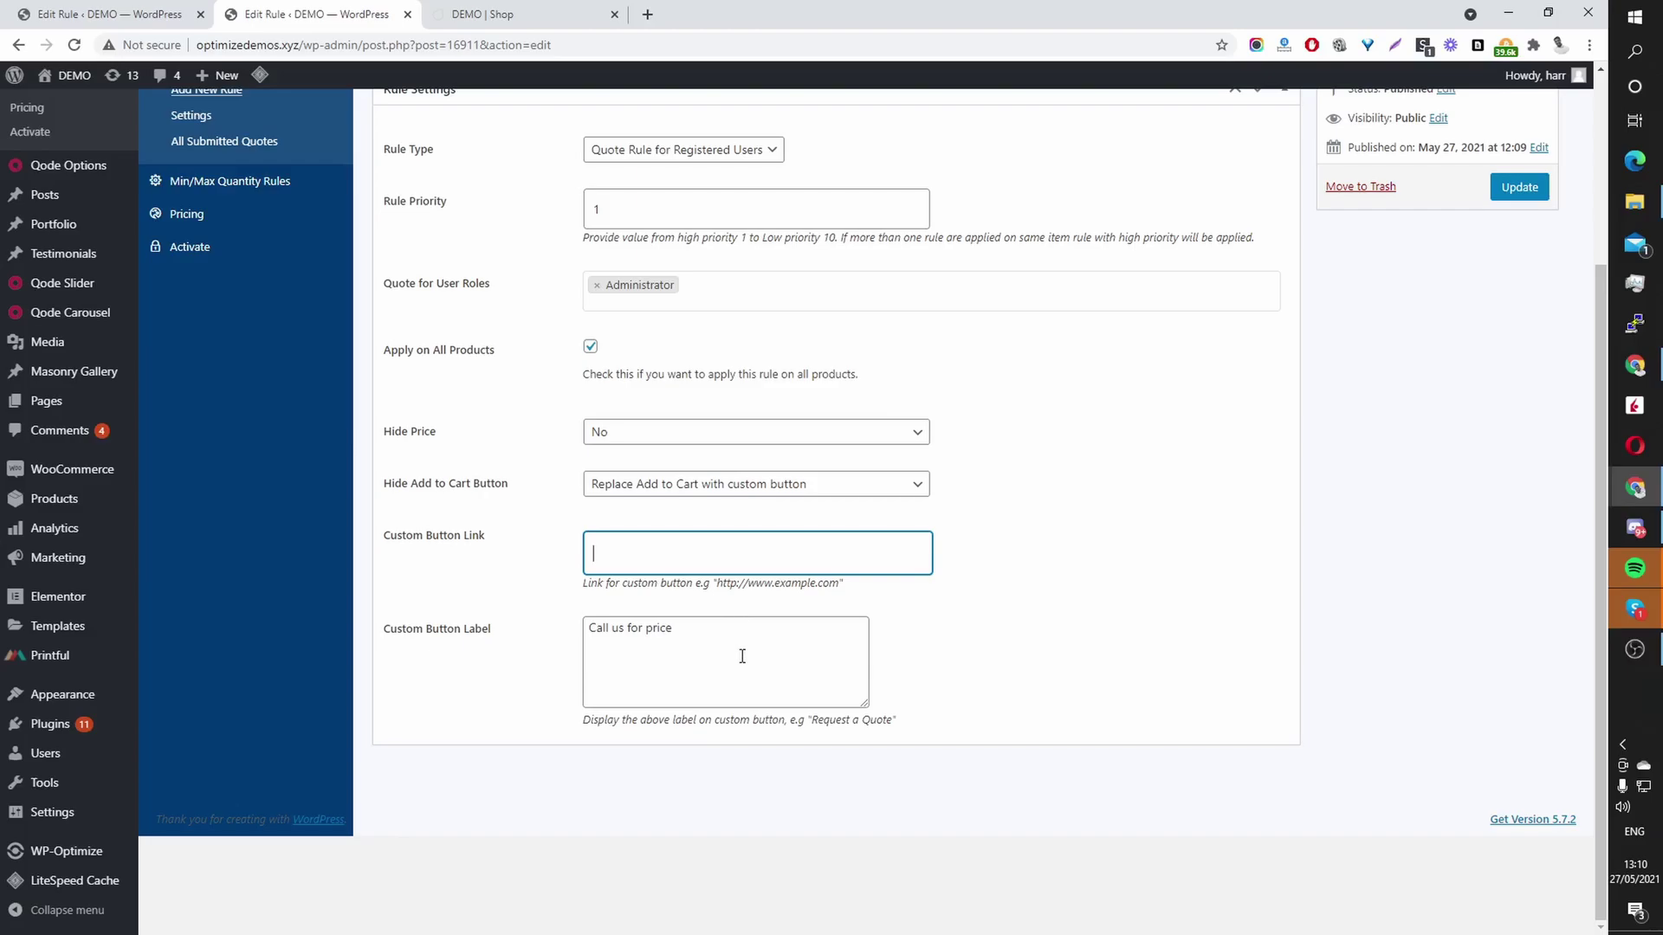
{"action": "left_click_drag", "start_coordinate": [596, 628], "coordinate": [660, 628]}
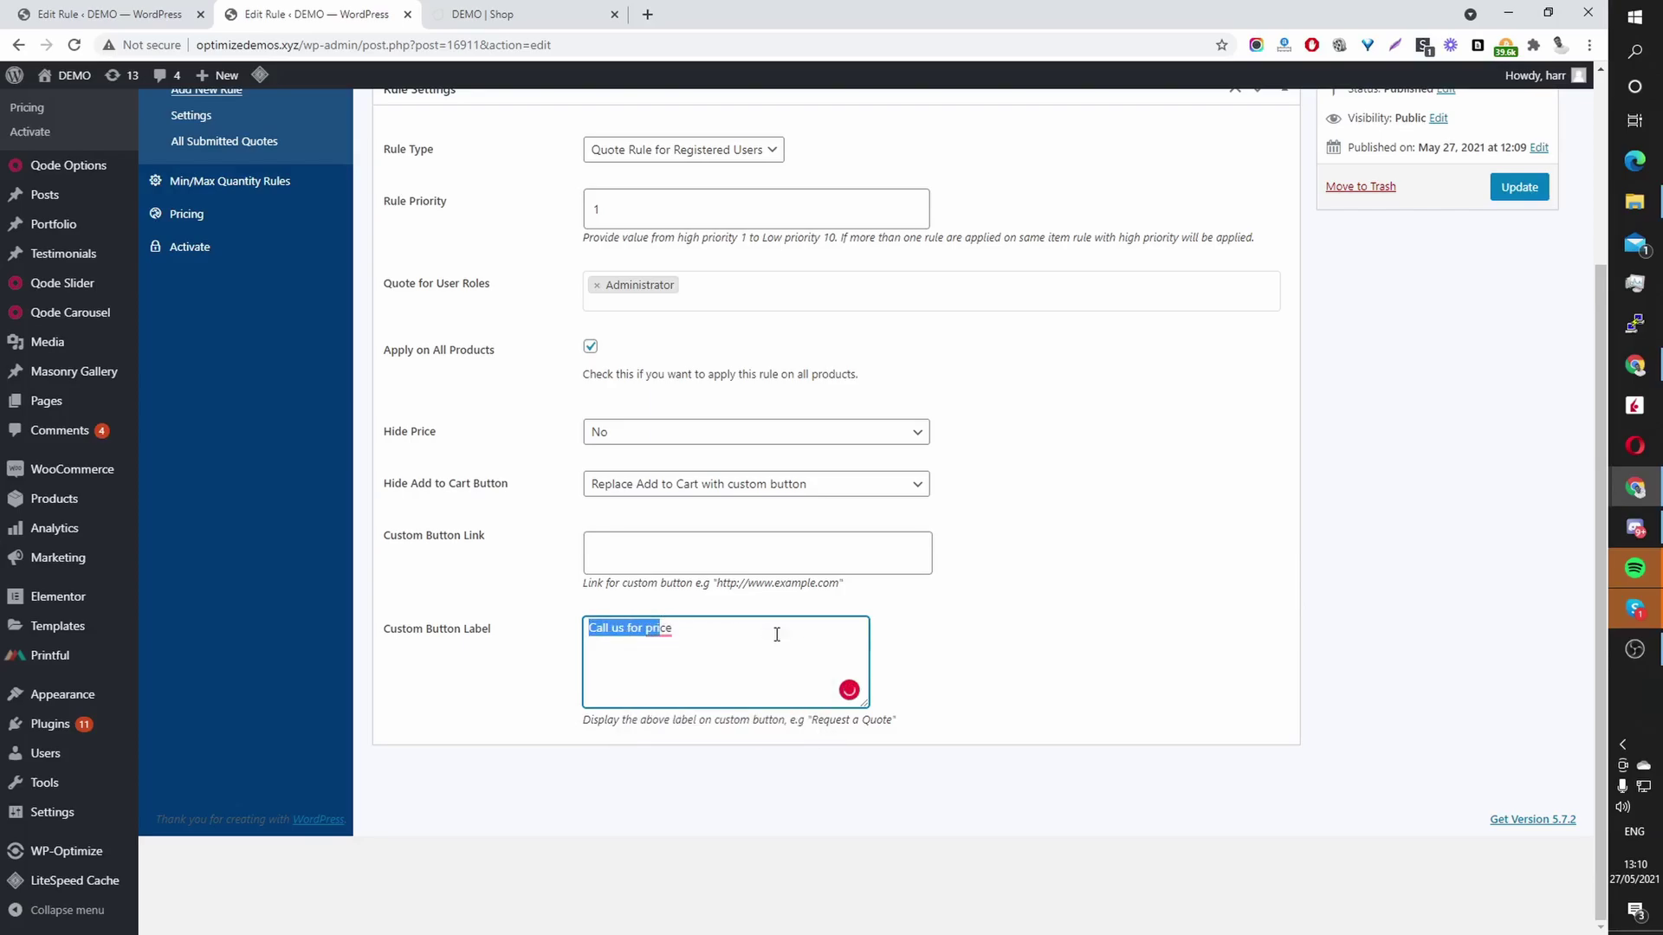
{"action": "scroll", "coordinate": [1254, 427], "scroll_direction": "up", "scroll_amount": 3}
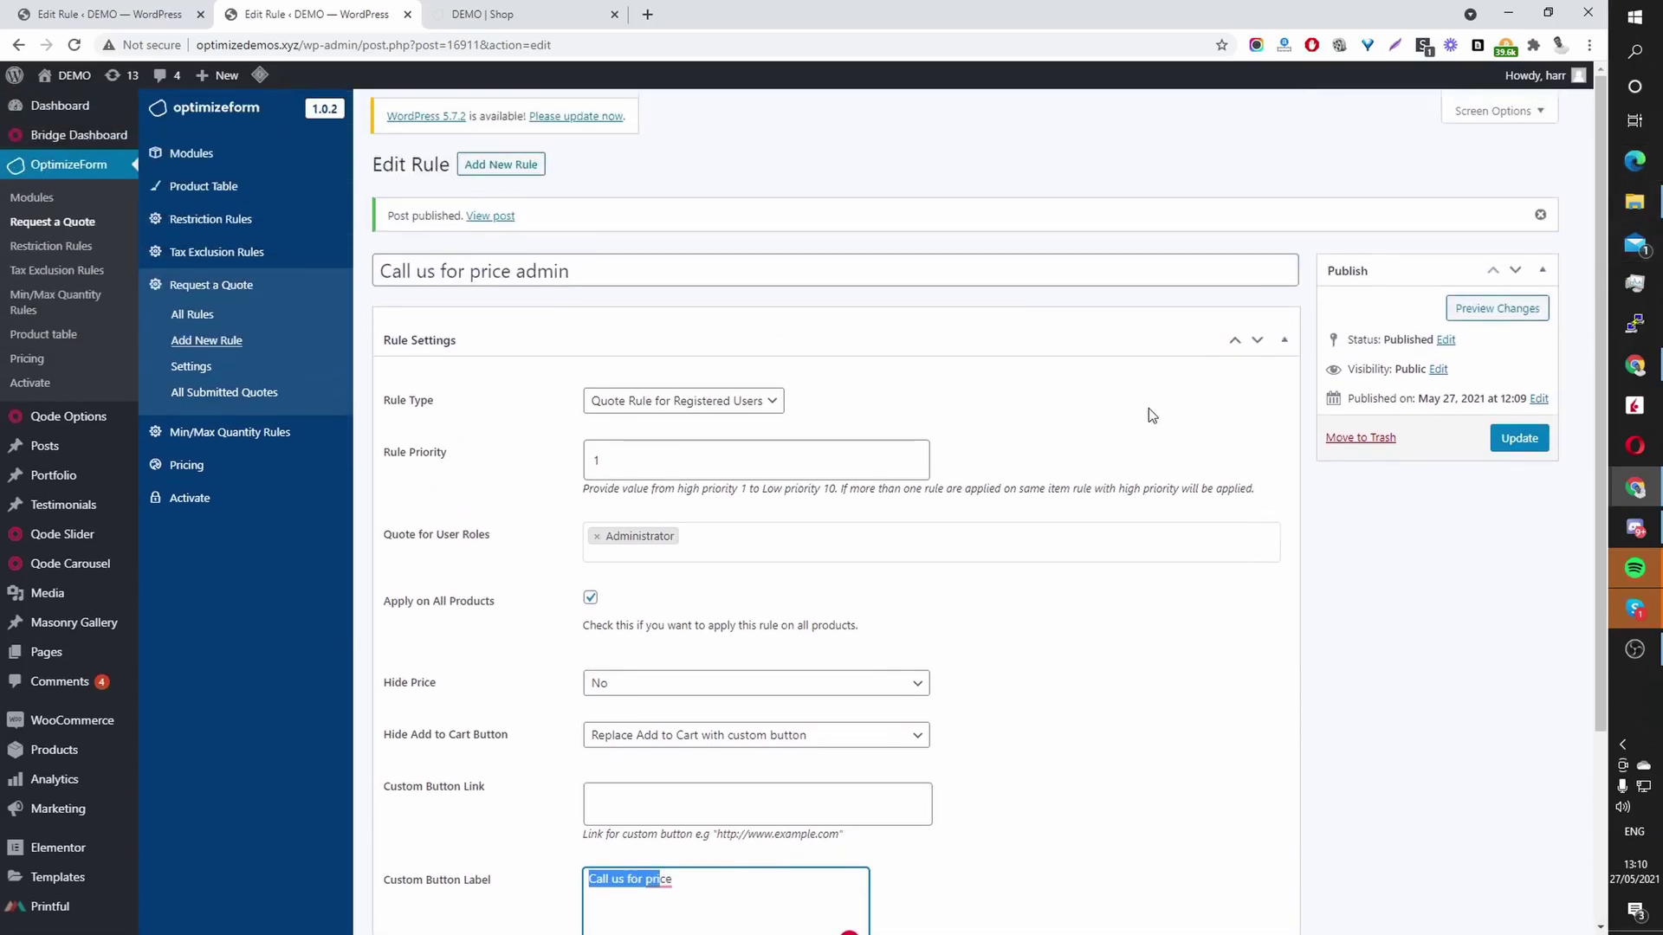
{"action": "scroll", "coordinate": [1155, 444], "scroll_direction": "down", "scroll_amount": 3}
{"action": "scroll", "coordinate": [1155, 444], "scroll_direction": "up", "scroll_amount": 3}
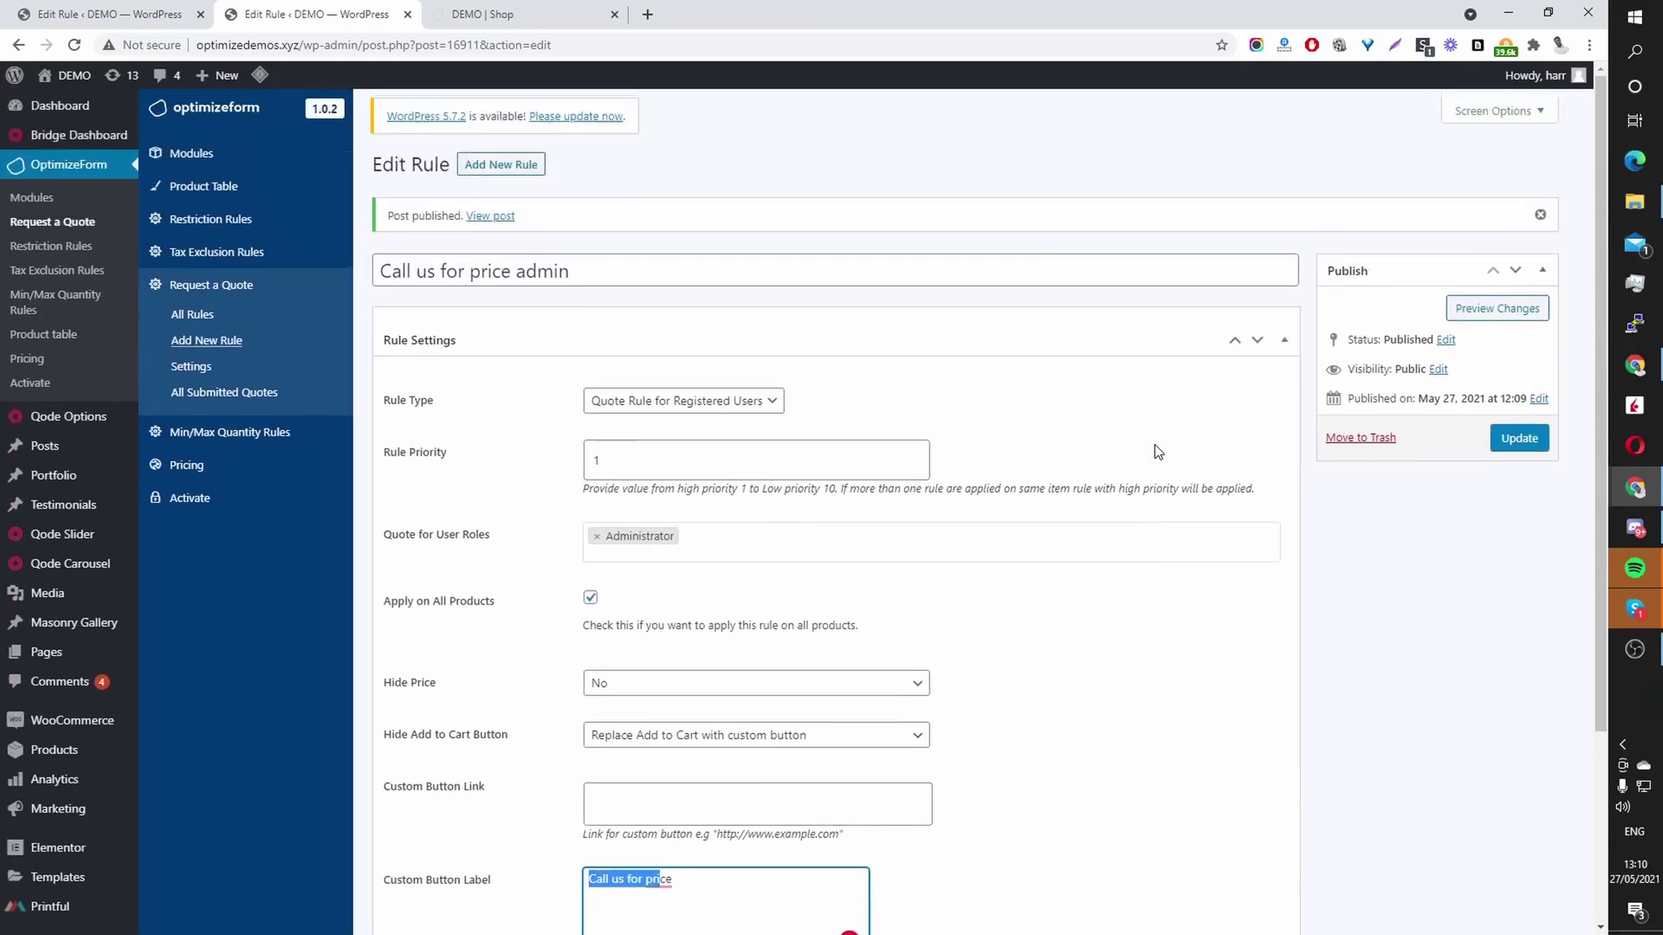